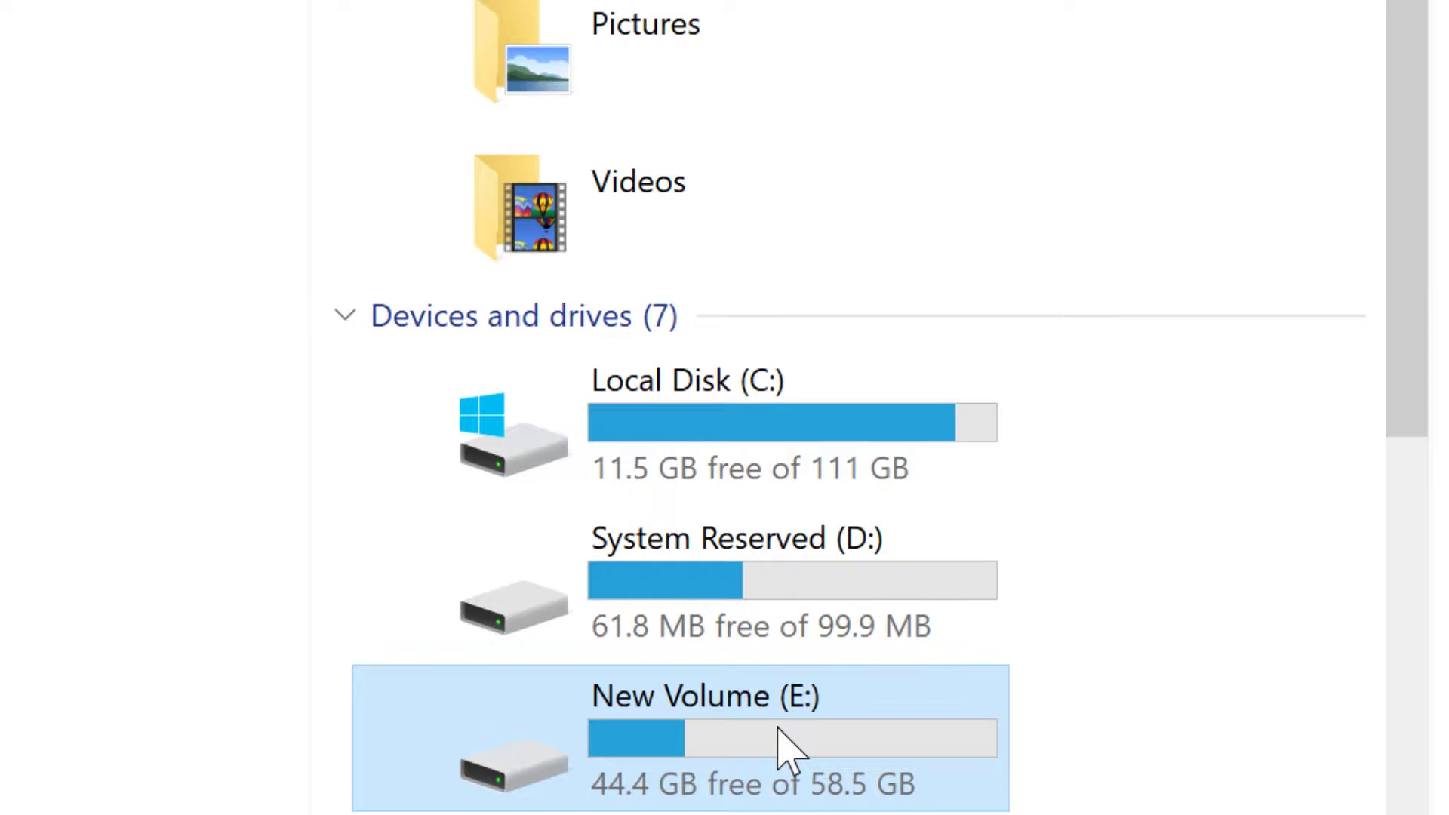
Step: Show New Volume (E:)'s Sharing settings, which read Not Shared, and open Advanced Sharing
right_click(784, 736)
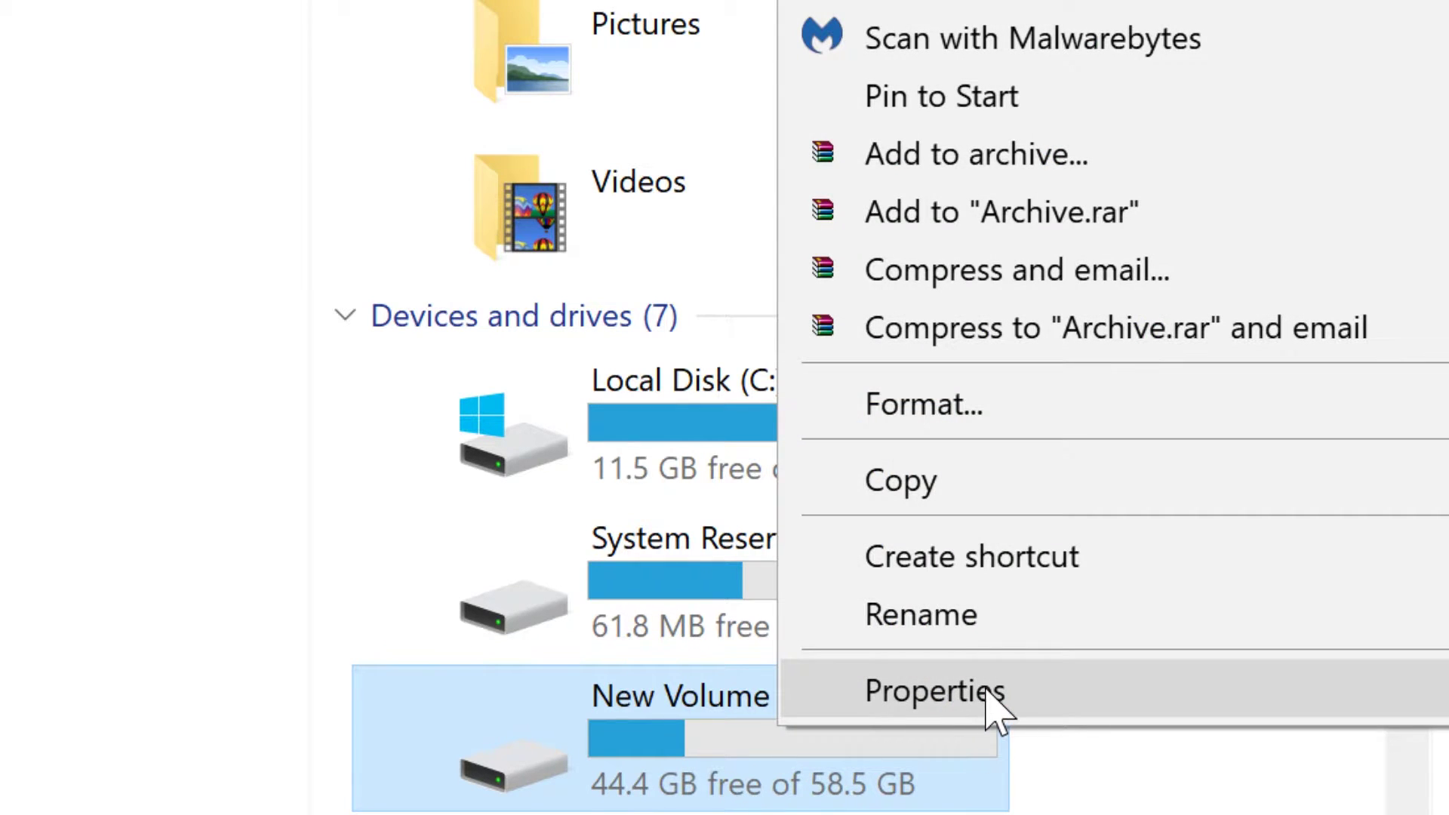
click(988, 690)
drag(1249, 6, 575, 27)
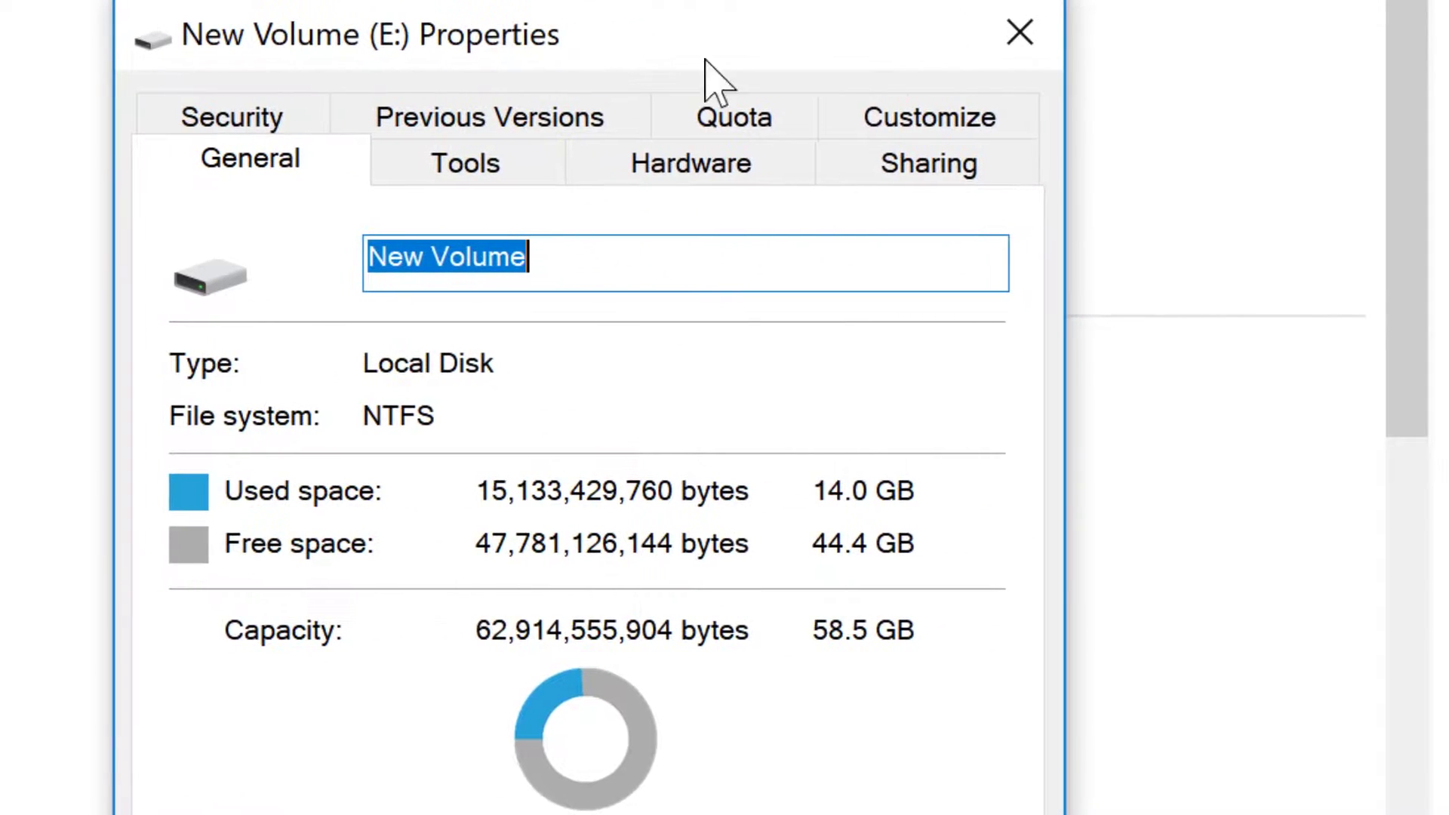
click(944, 158)
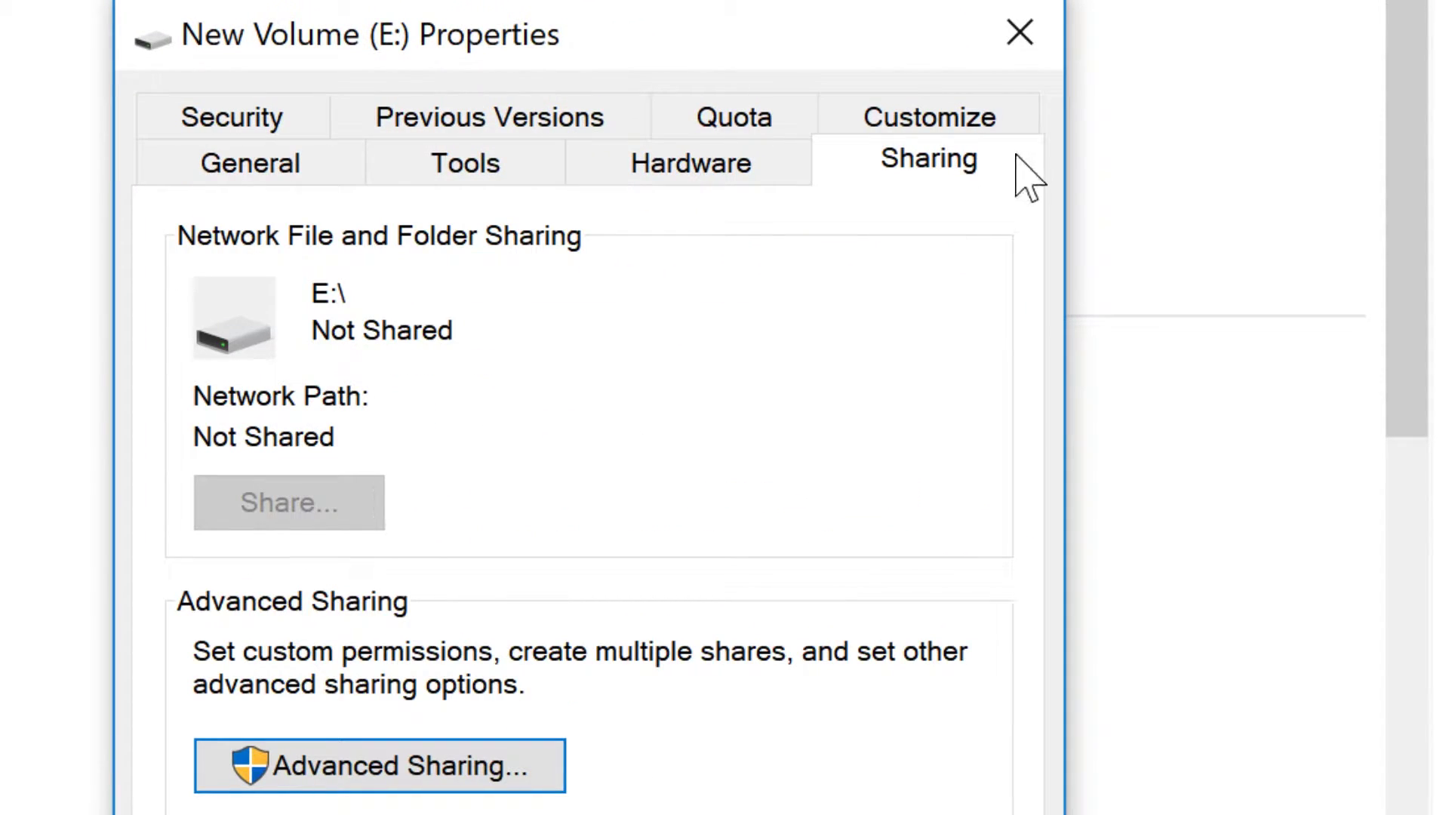
click(444, 767)
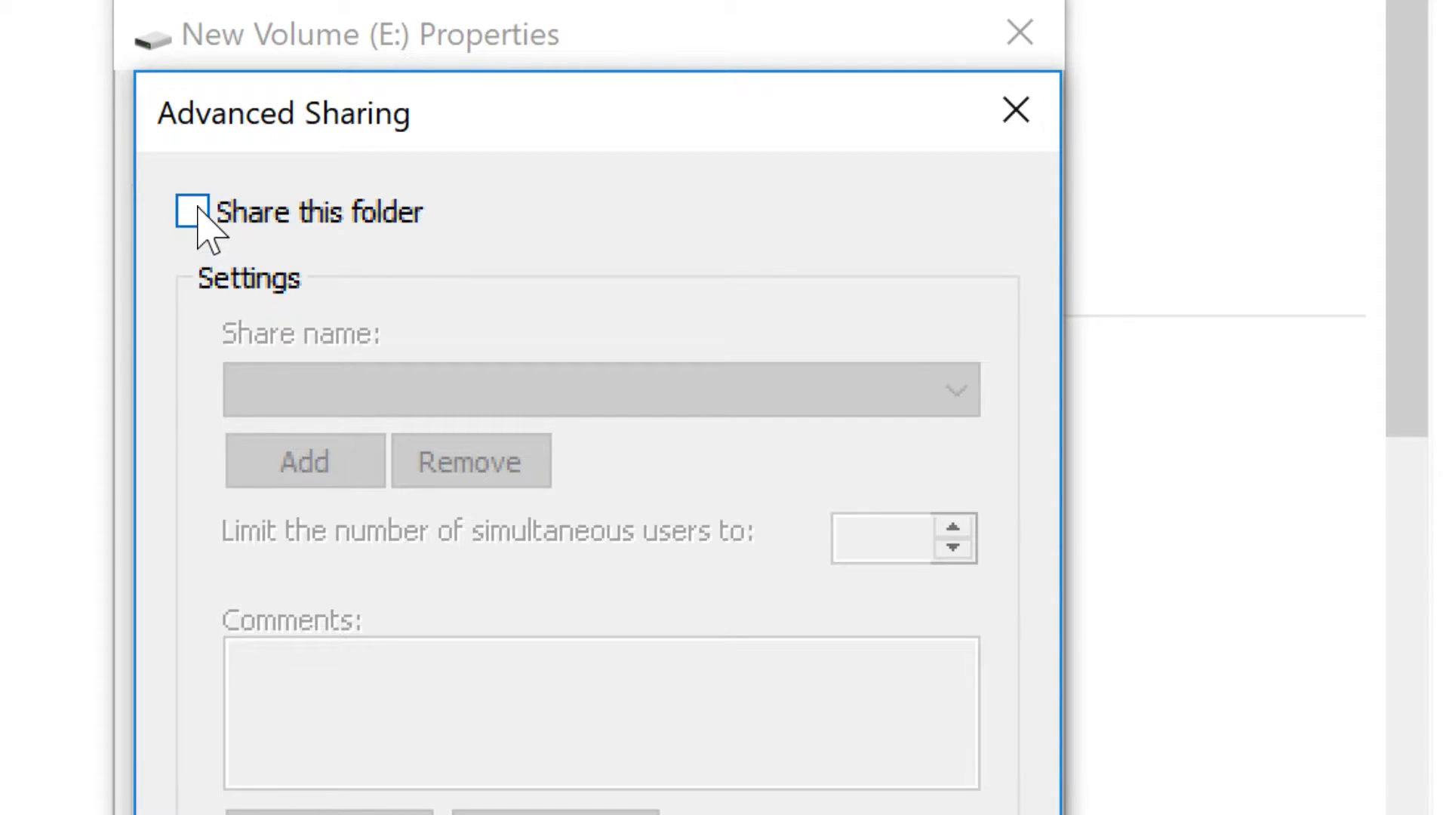
Step: Share drive E as 'E' with a 20-user limit, then bring up its share permissions
click(199, 215)
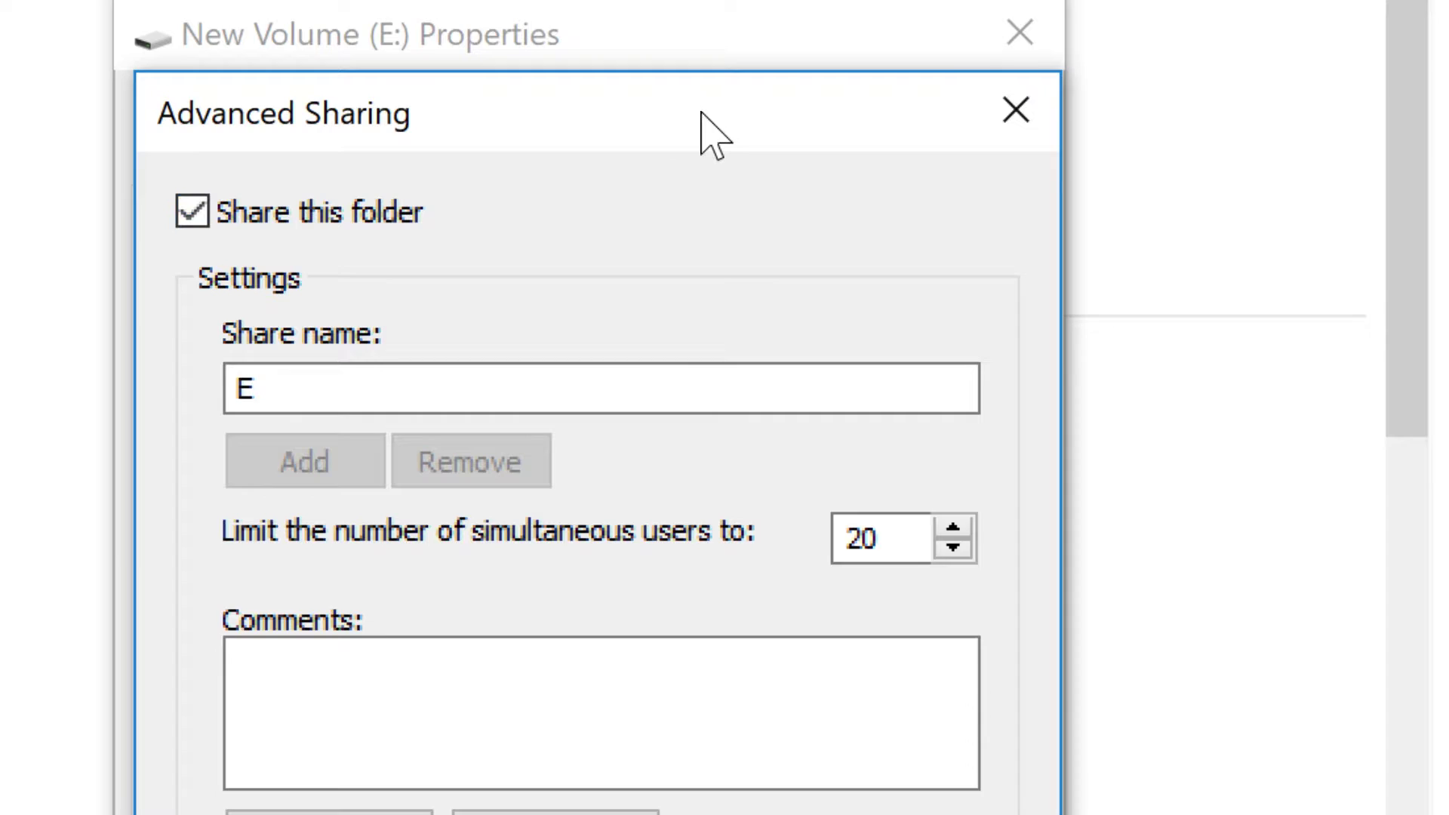
drag(701, 113, 767, 43)
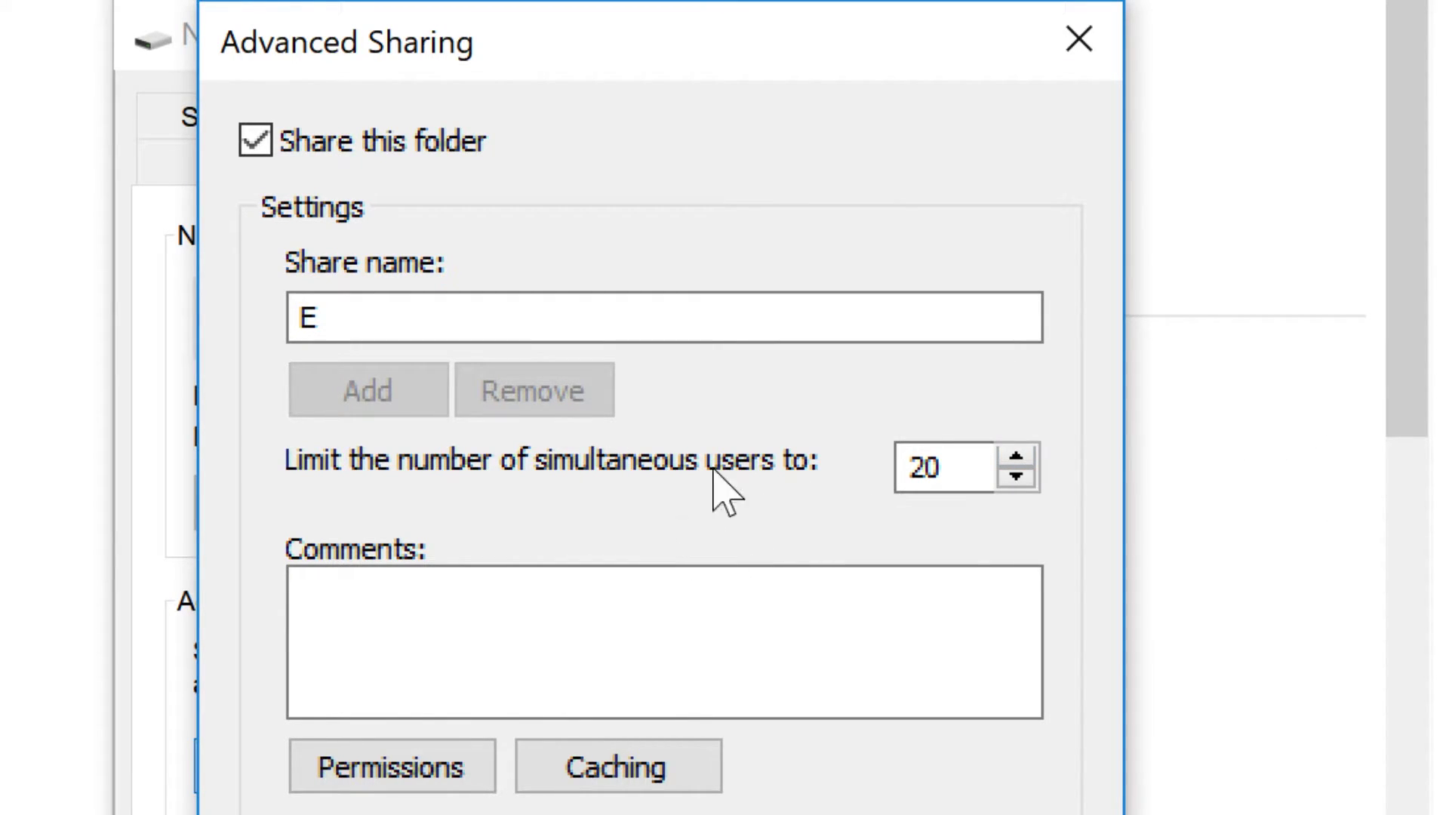
click(399, 766)
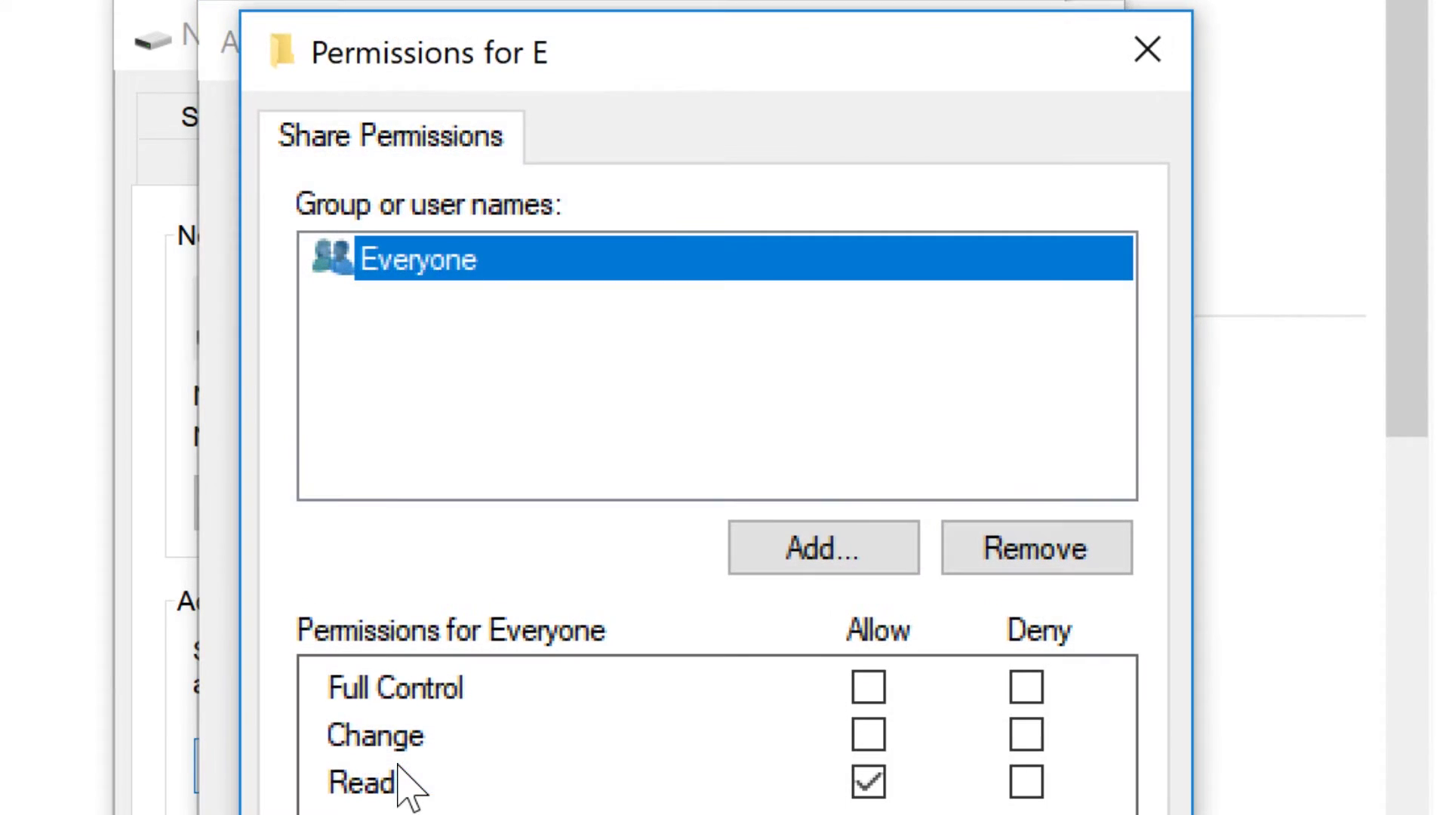
Step: Keep Everyone at Read-only access on share E and begin adding another account
drag(859, 54, 854, 31)
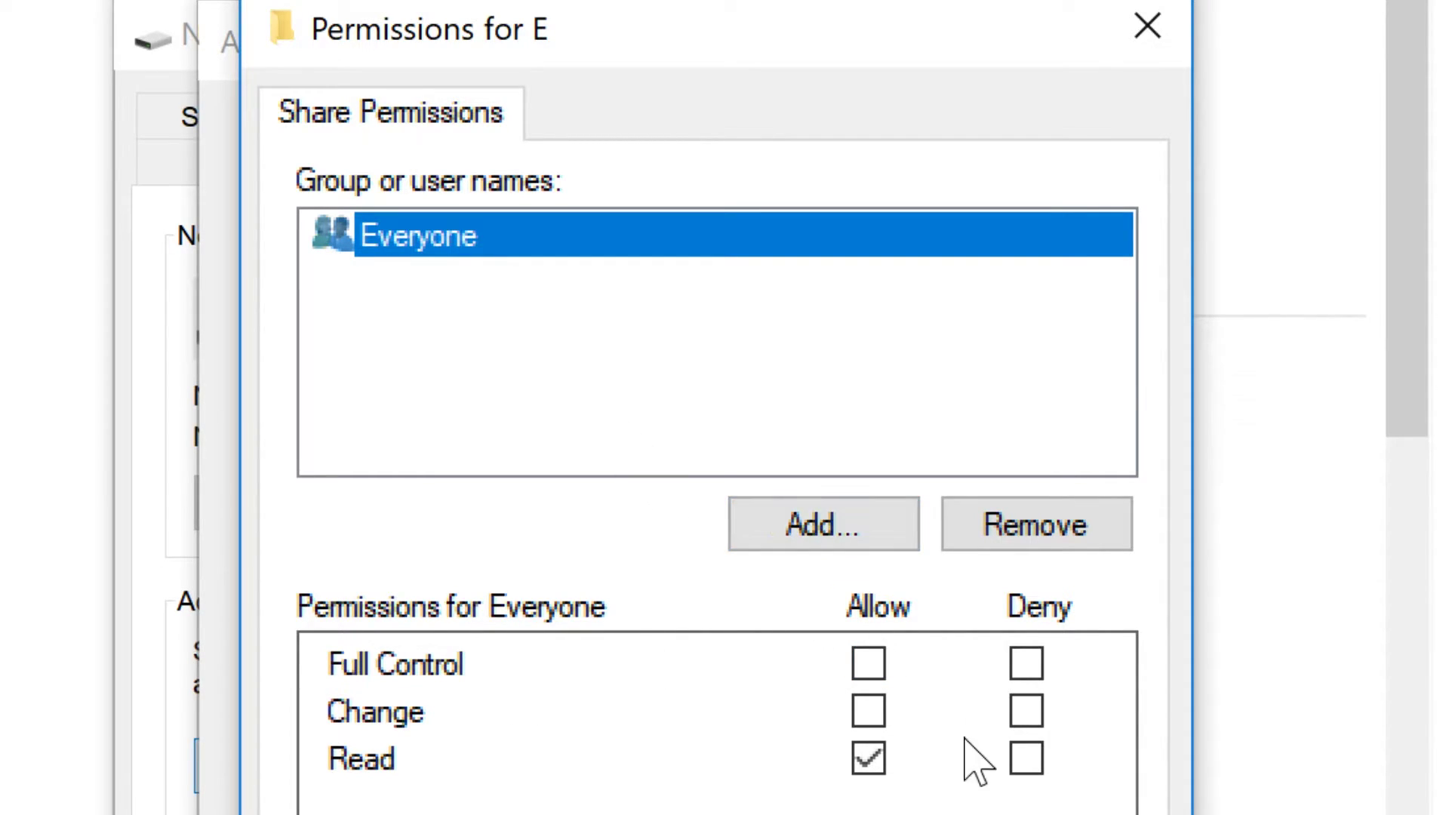
click(869, 664)
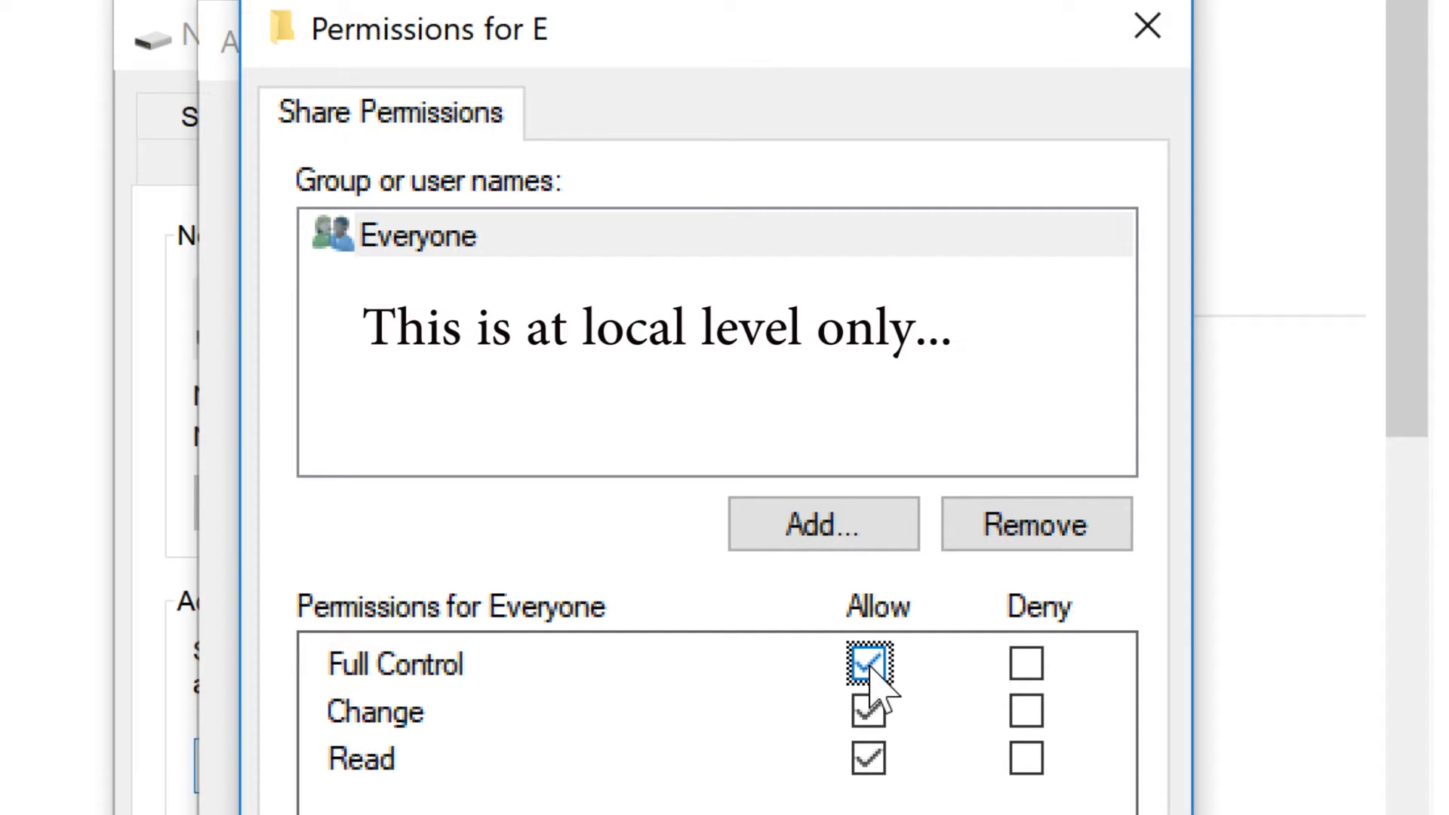
click(869, 666)
click(871, 715)
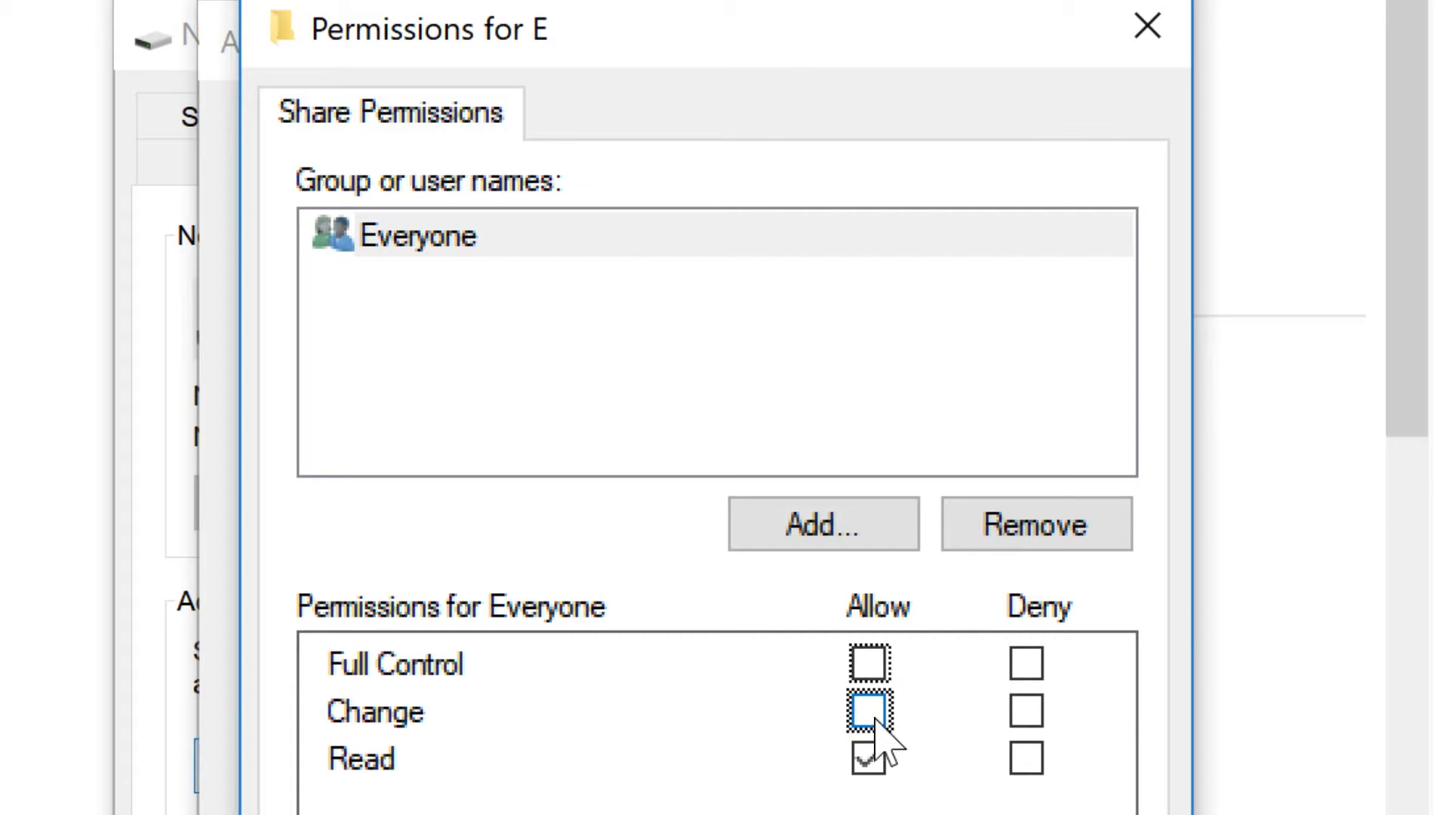
click(583, 252)
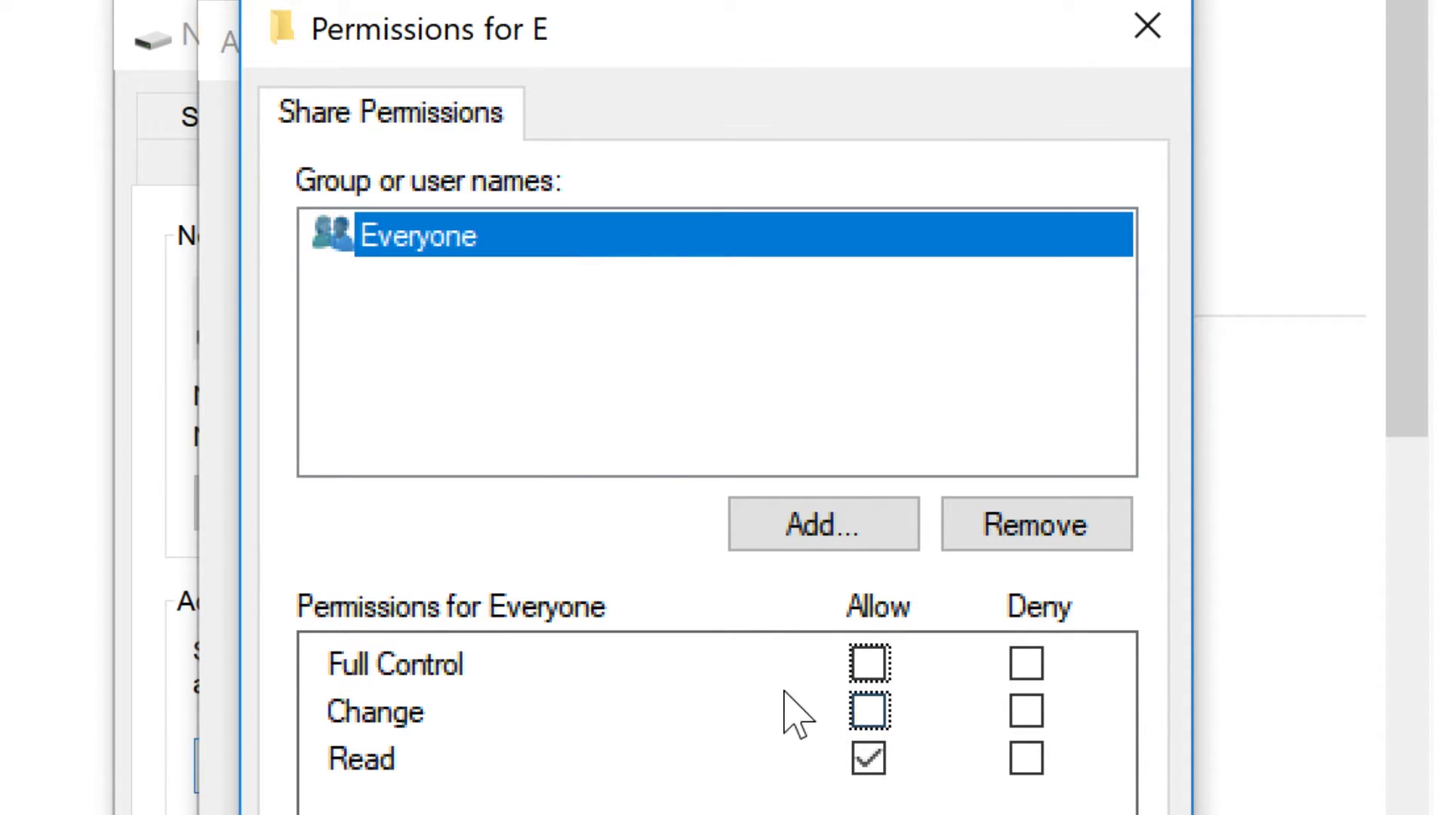
click(840, 521)
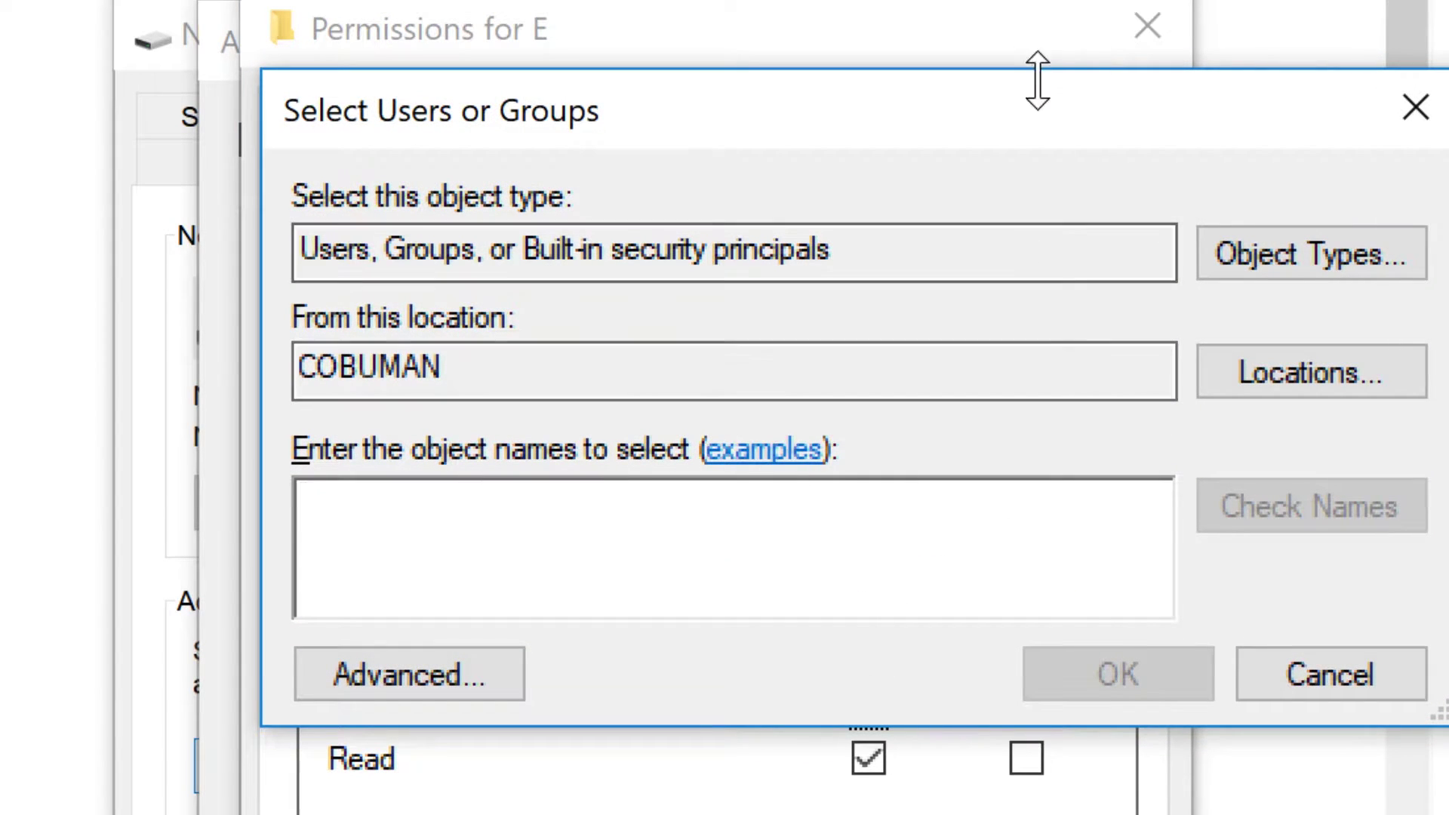
Step: Add the local COBUMAN user account to share E's permission list
drag(1031, 134, 814, 178)
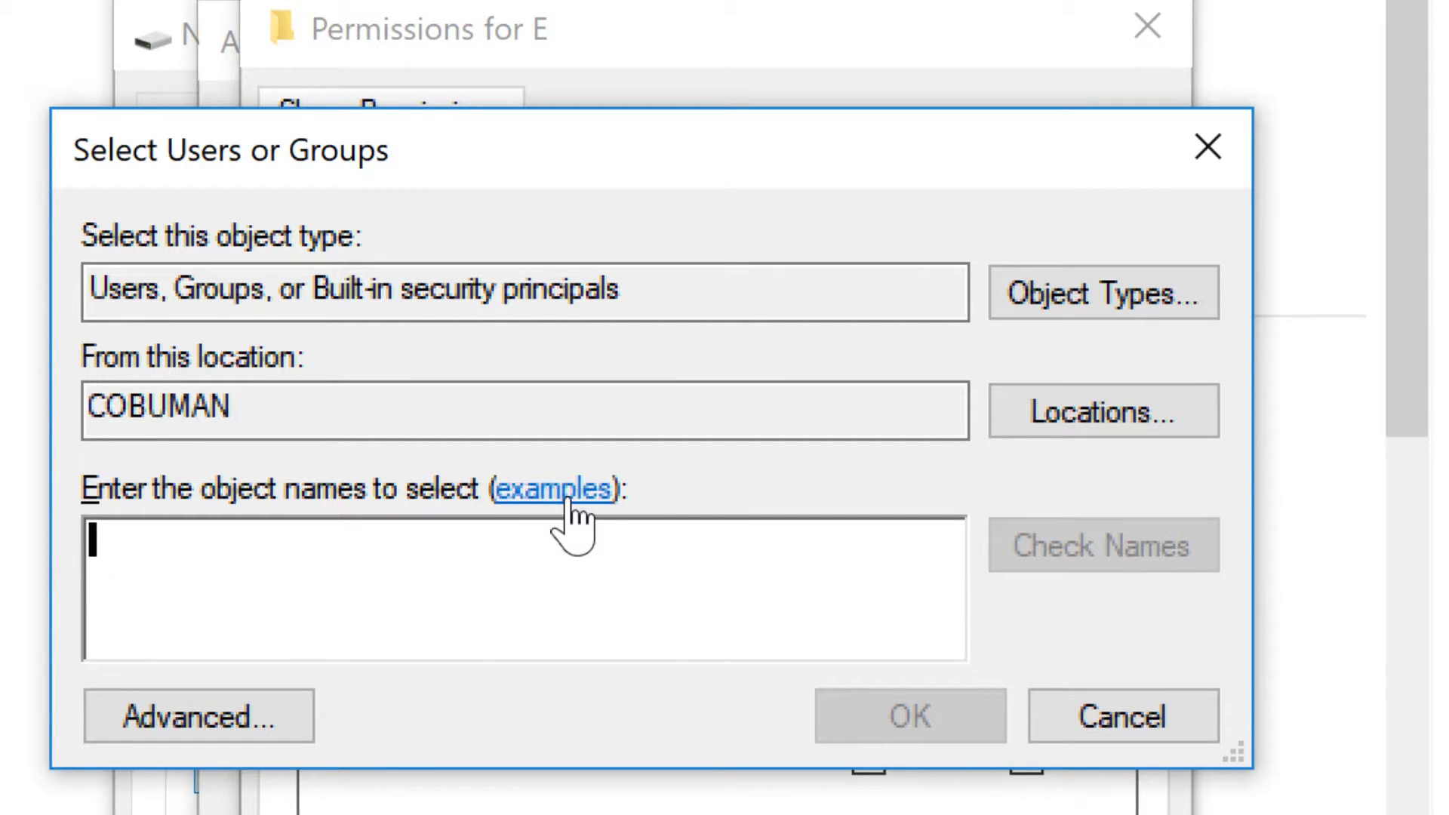
text(cobu)
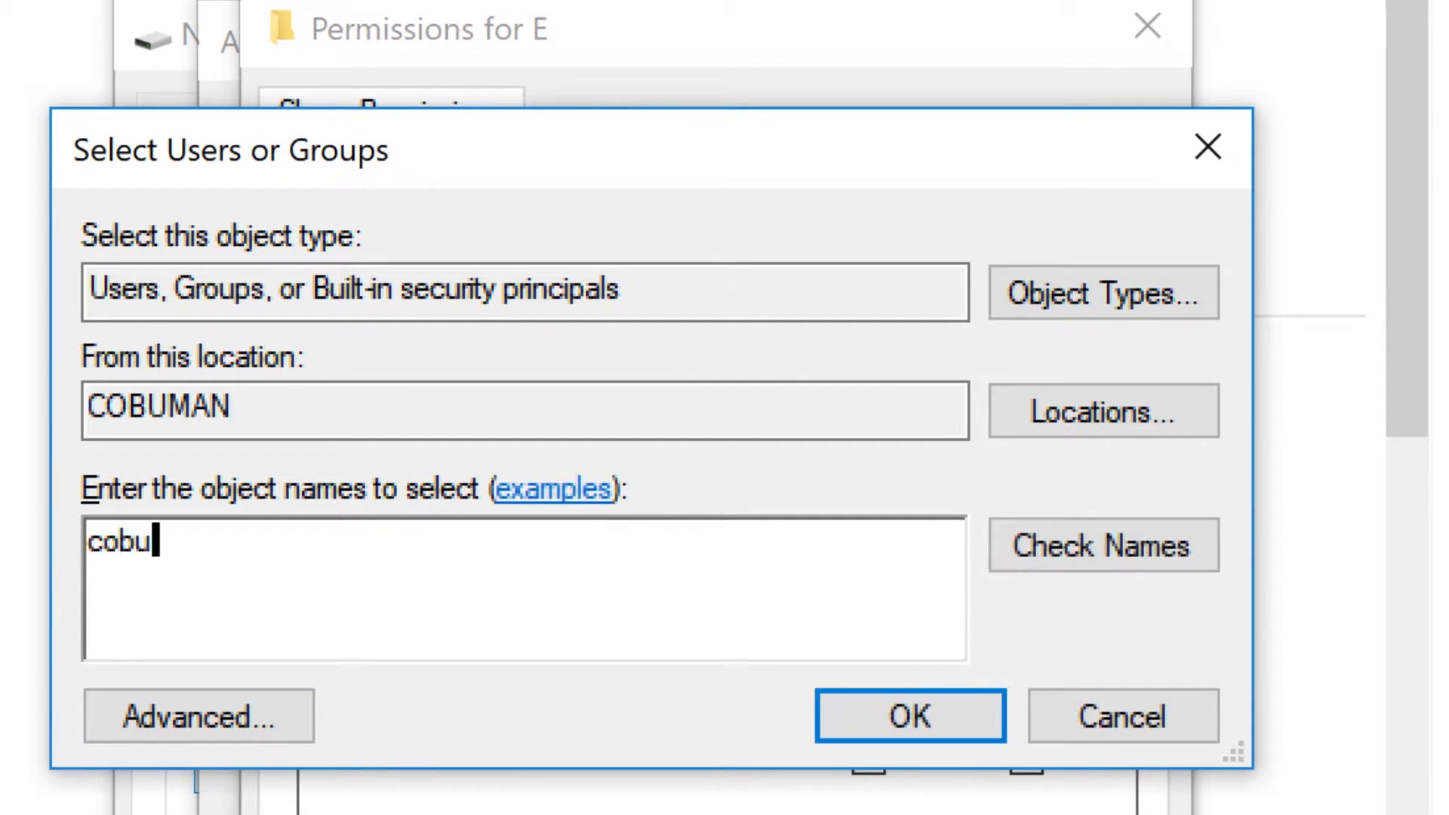
text(man0)
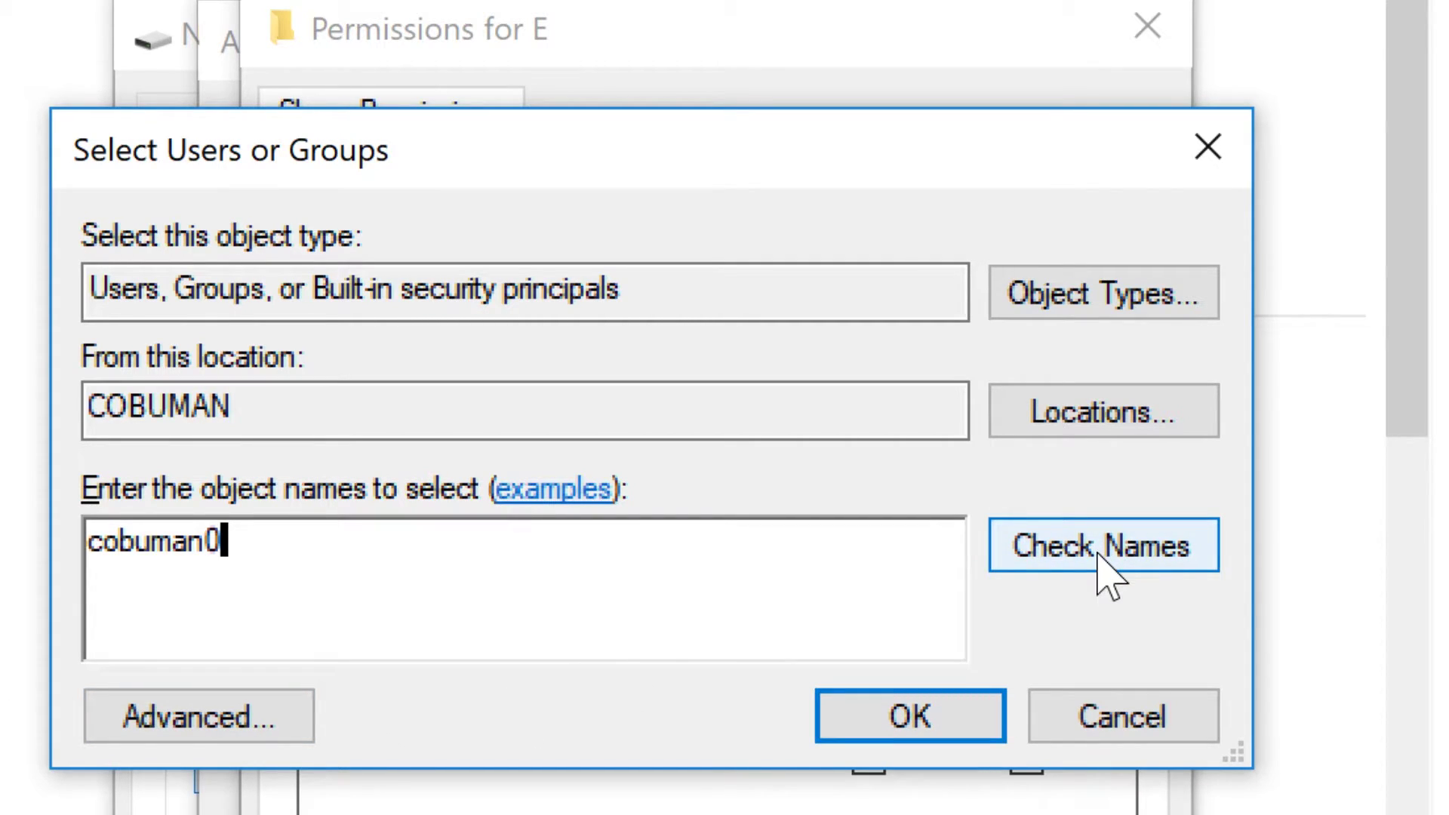
click(940, 715)
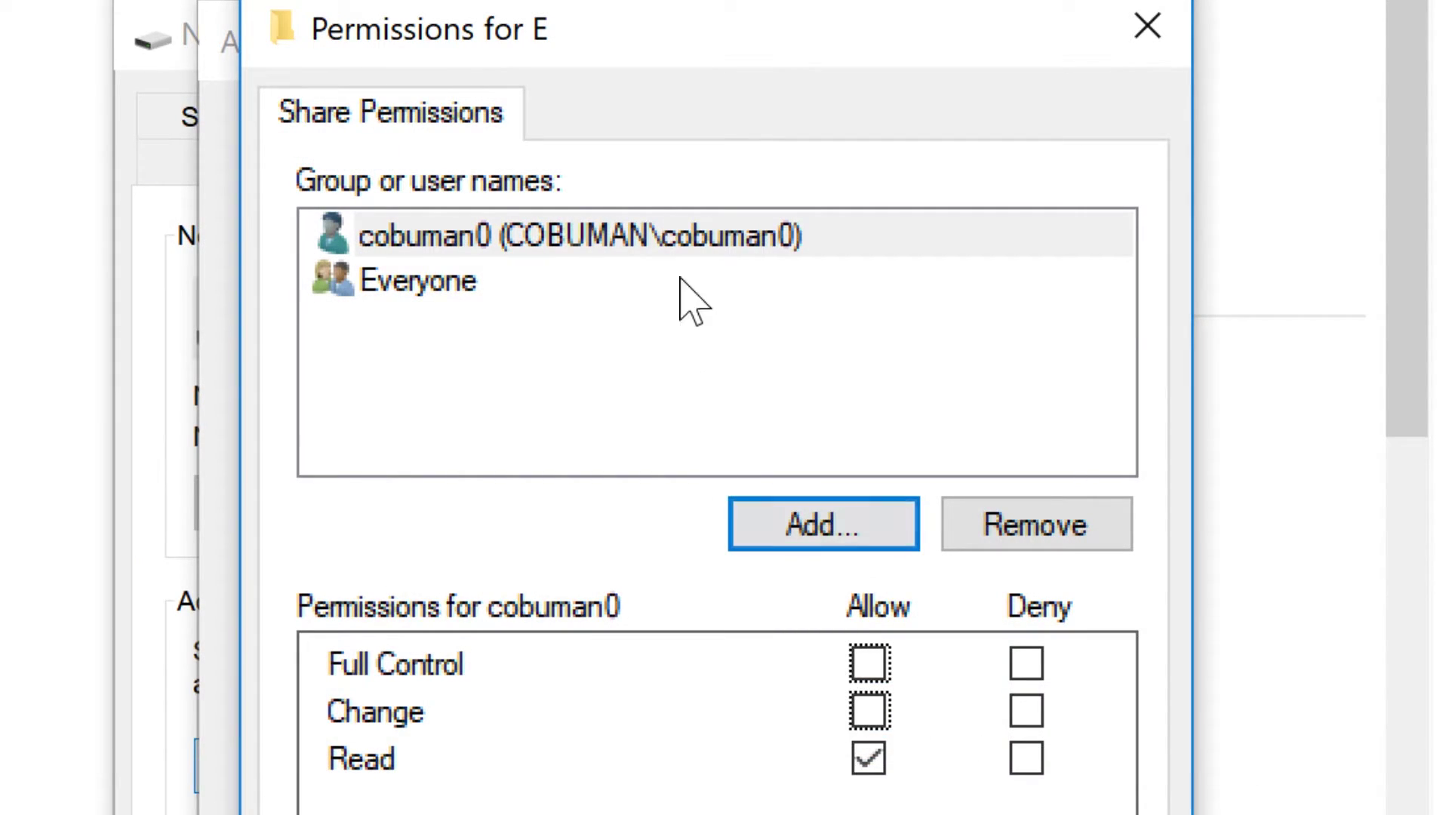
Step: Grant the added user Full Control on share E while Everyone stays Read-only
click(723, 253)
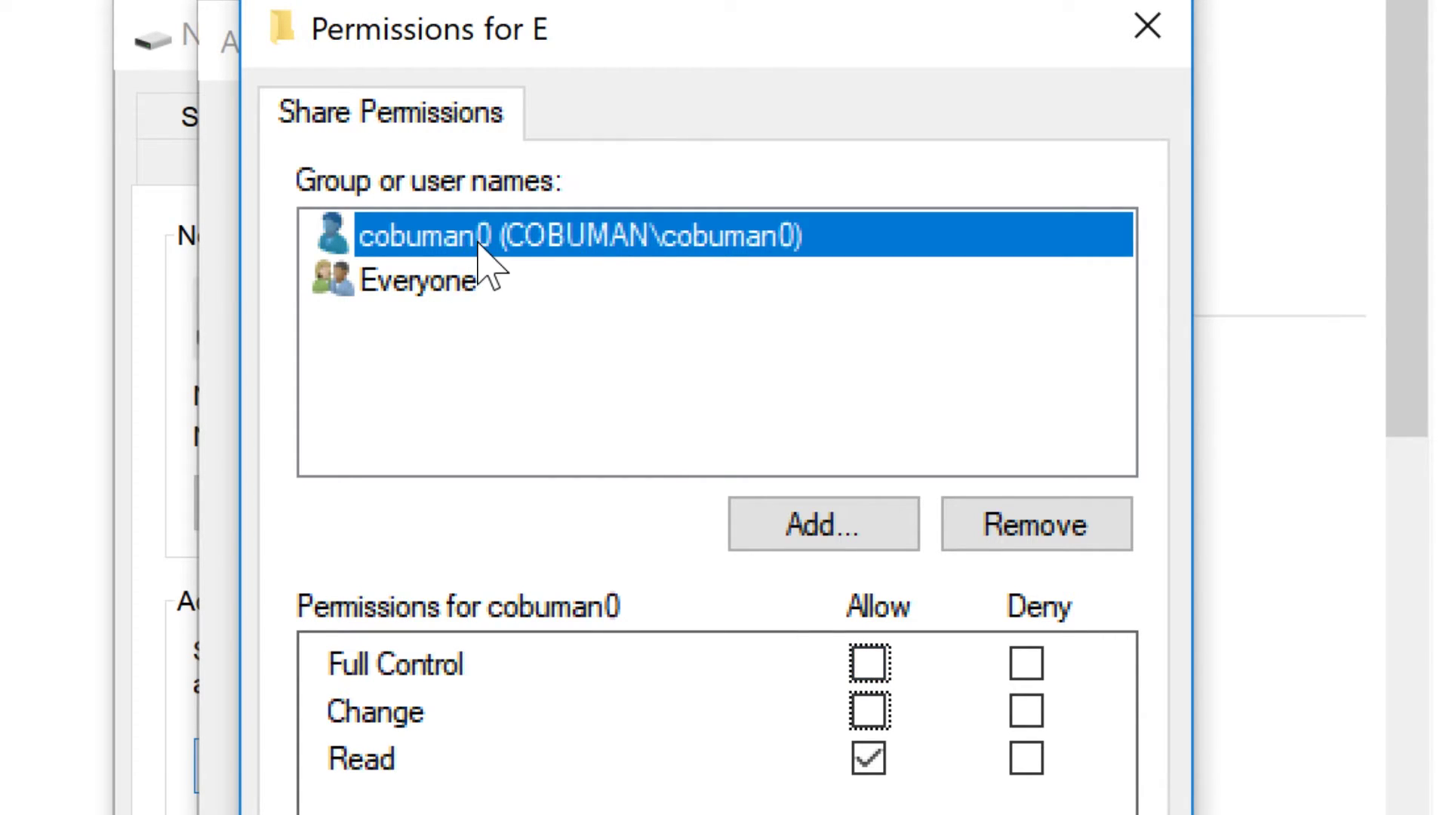
click(872, 665)
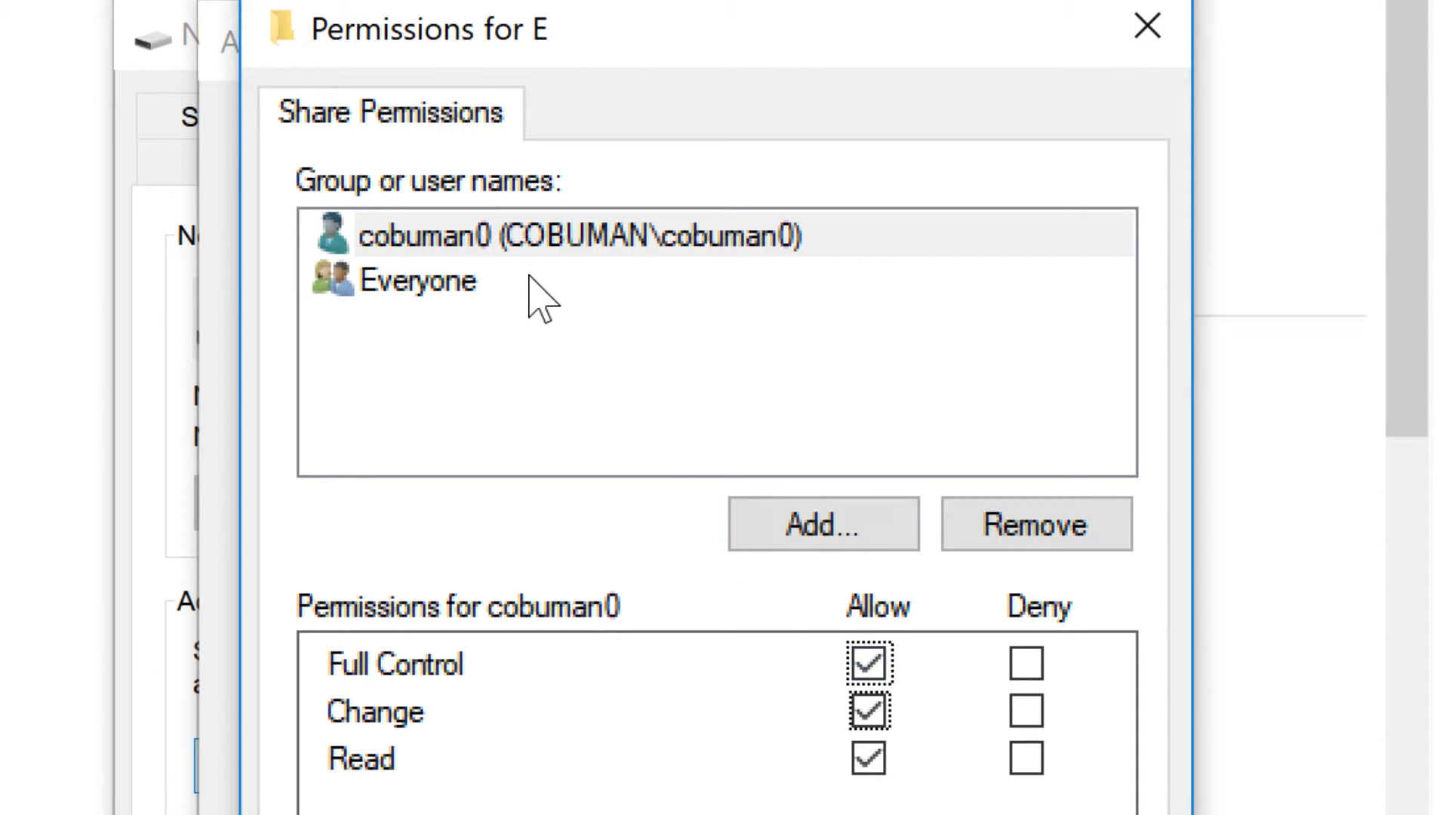
click(475, 295)
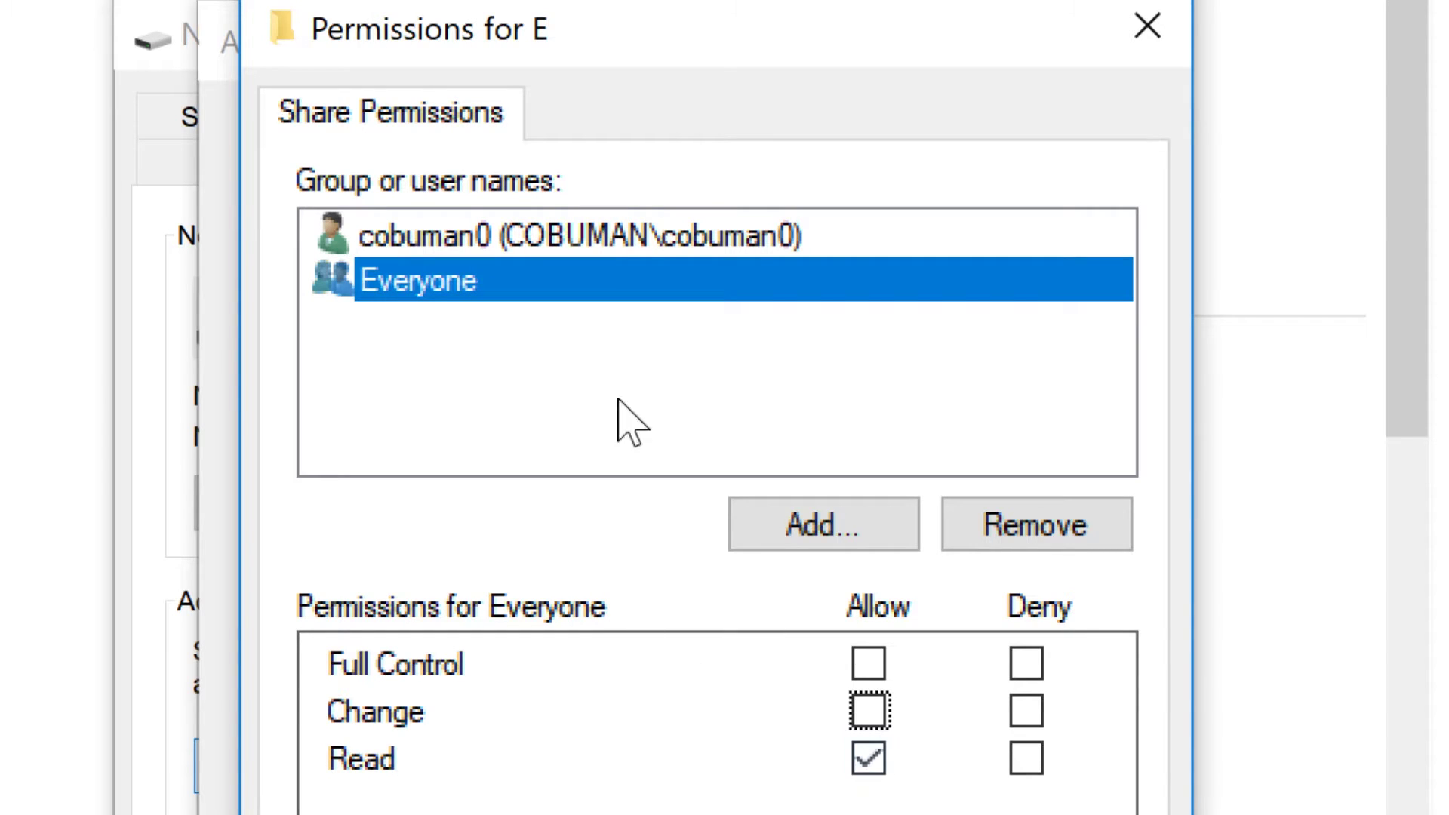
click(642, 242)
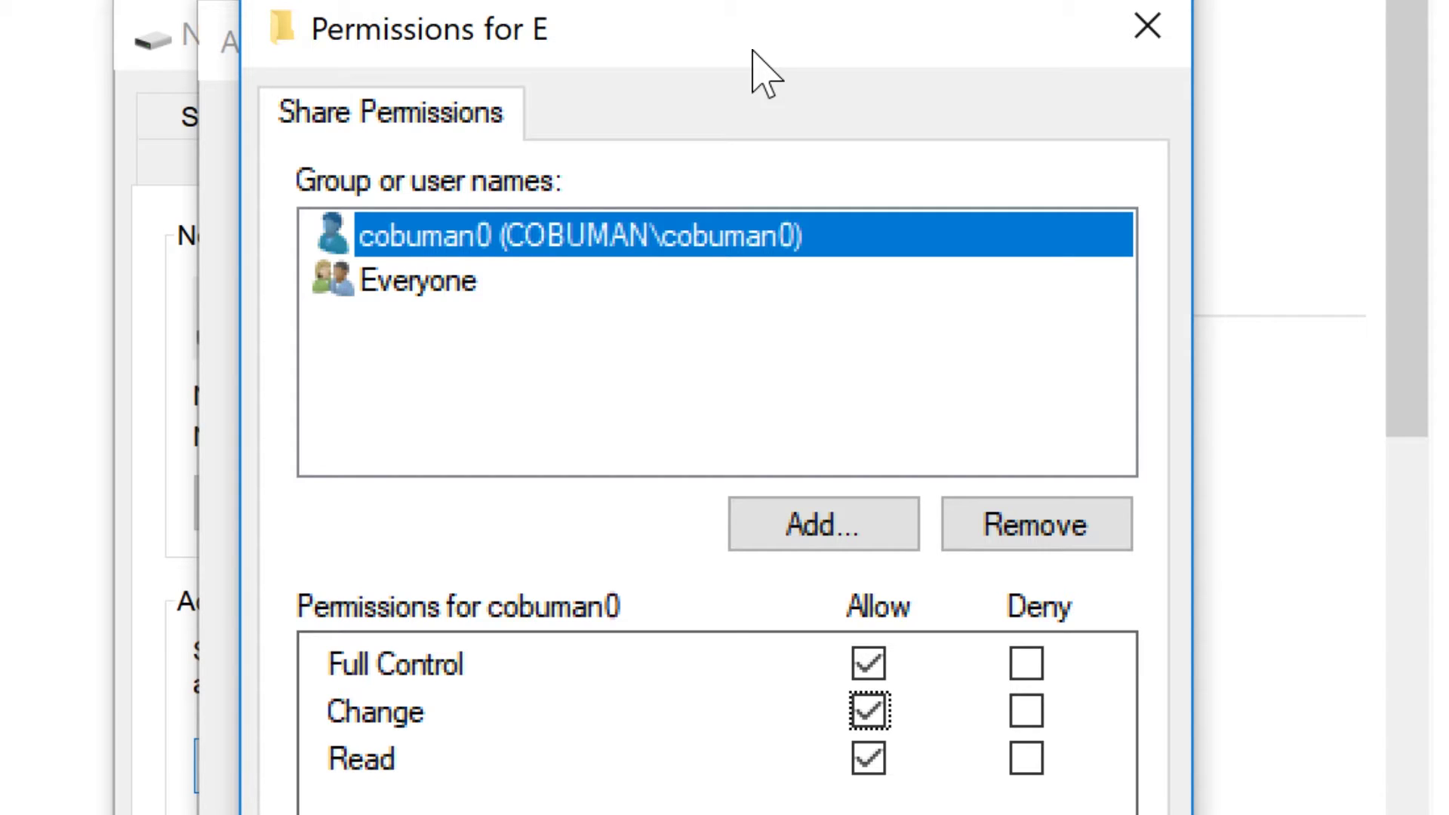
Step: Apply the share permissions and close all the sharing dialogs
drag(752, 50, 757, 0)
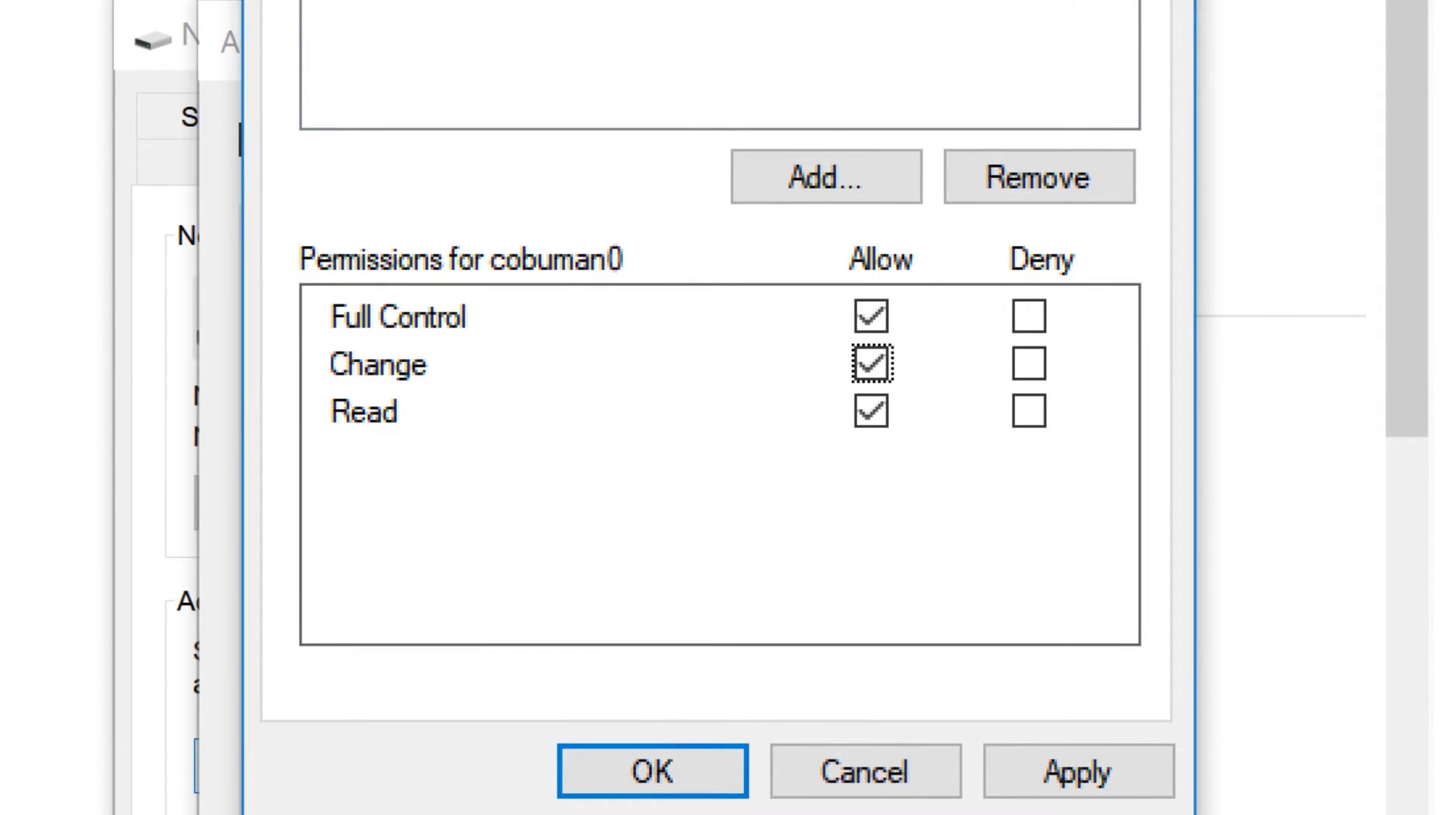
click(1071, 788)
click(705, 781)
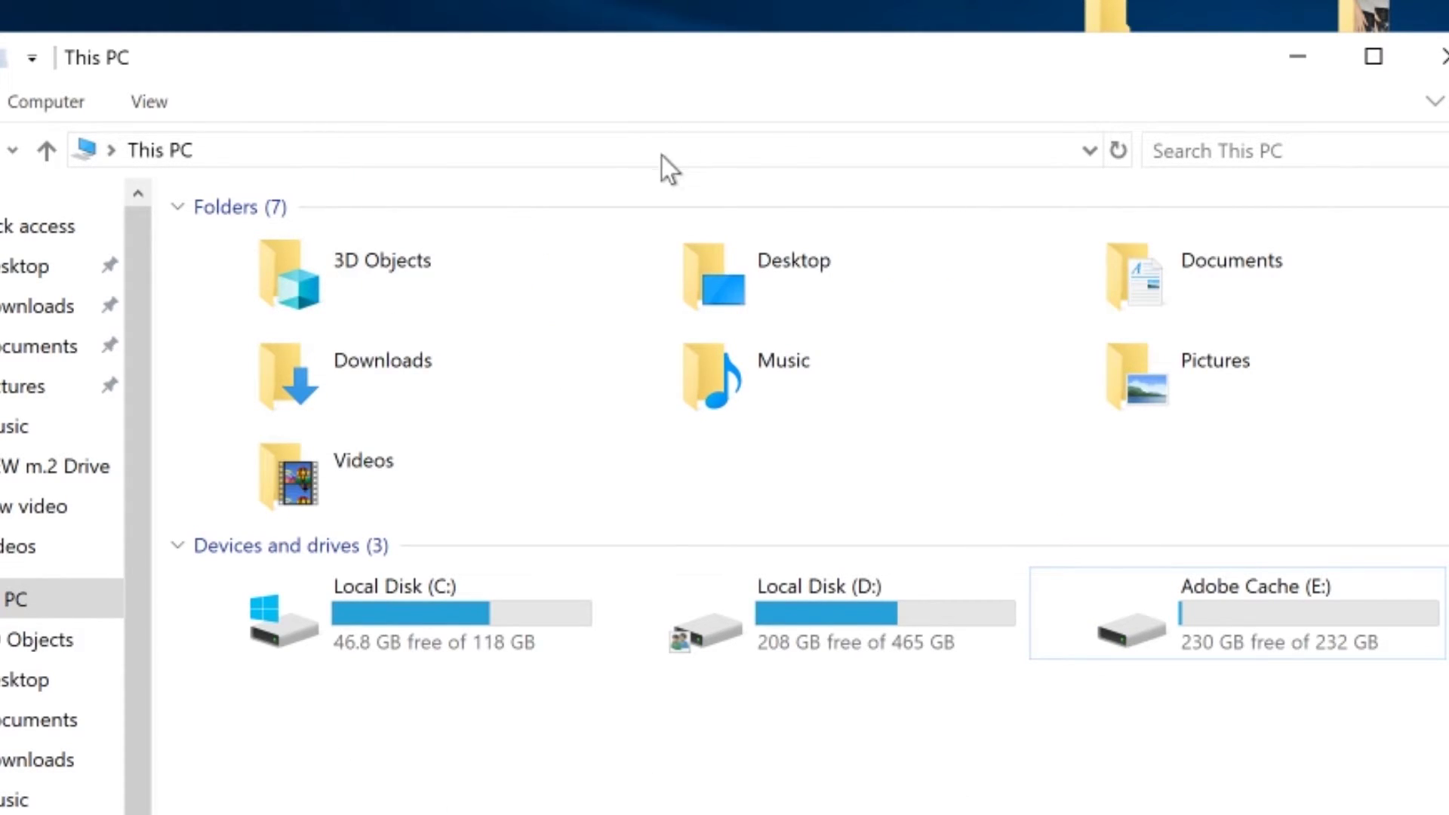
Step: Go to the network path \\cobuman\e via the address bar
click(638, 150)
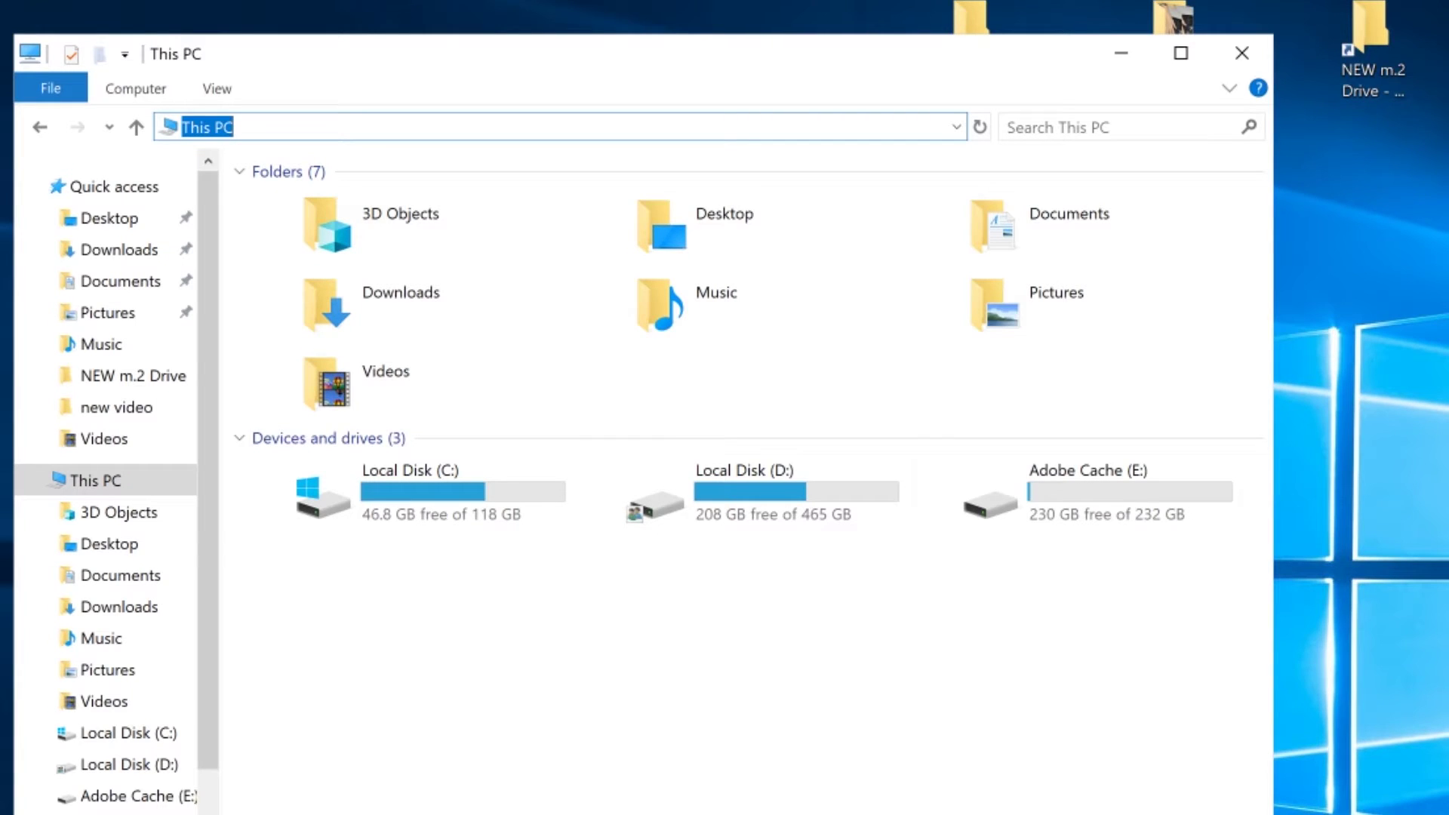
text(\\)
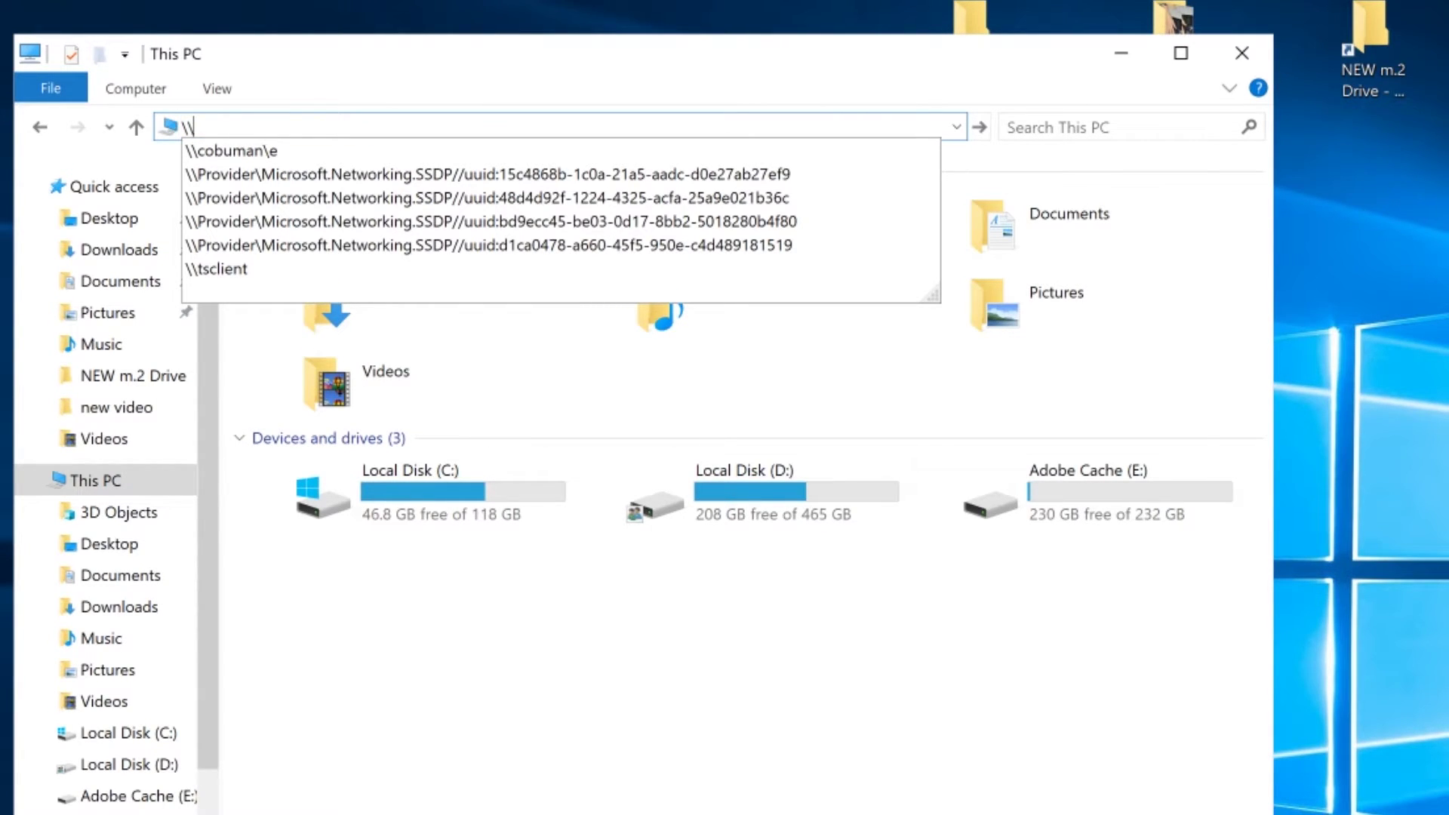
text(cobuman)
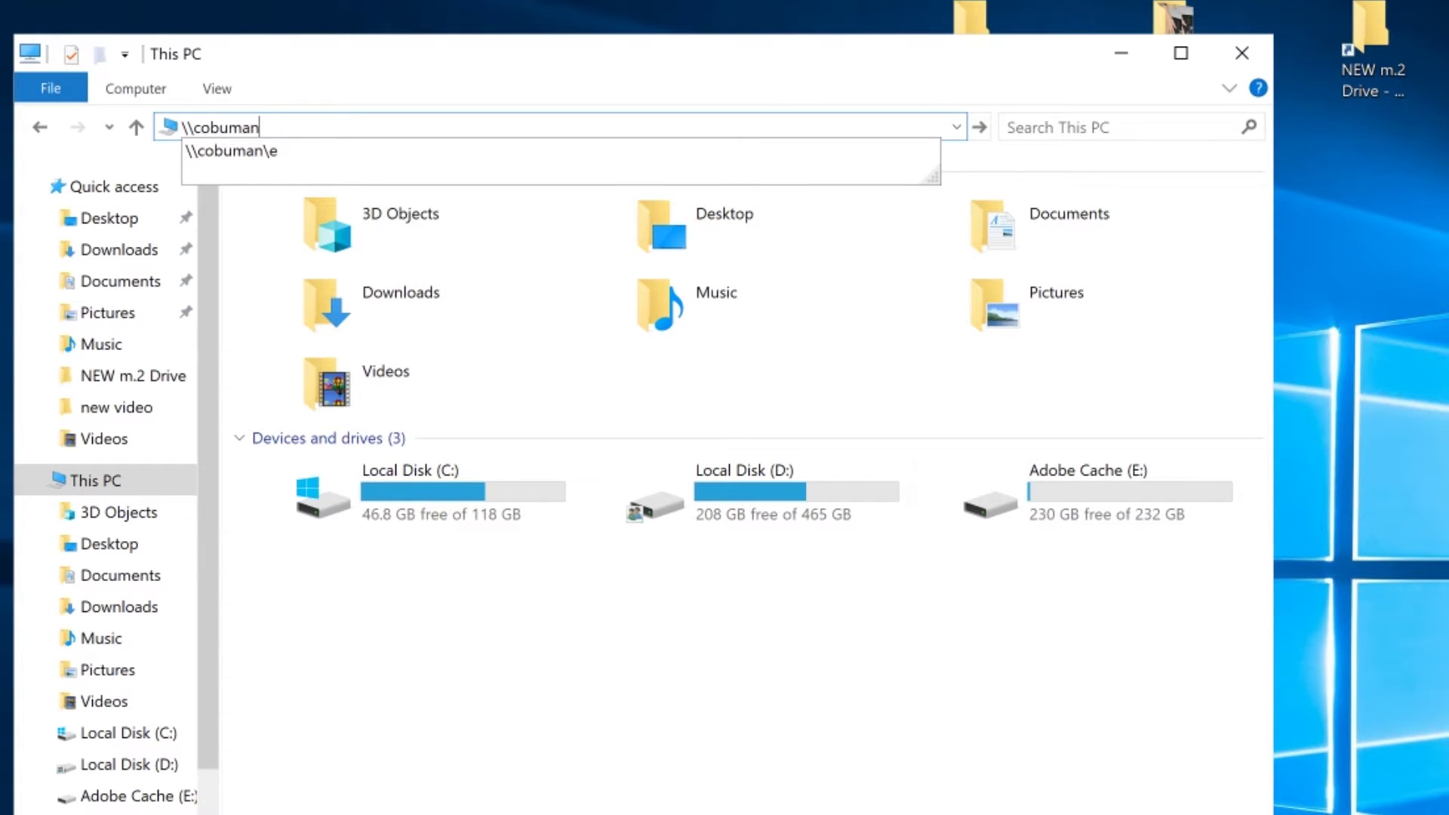
text(\)
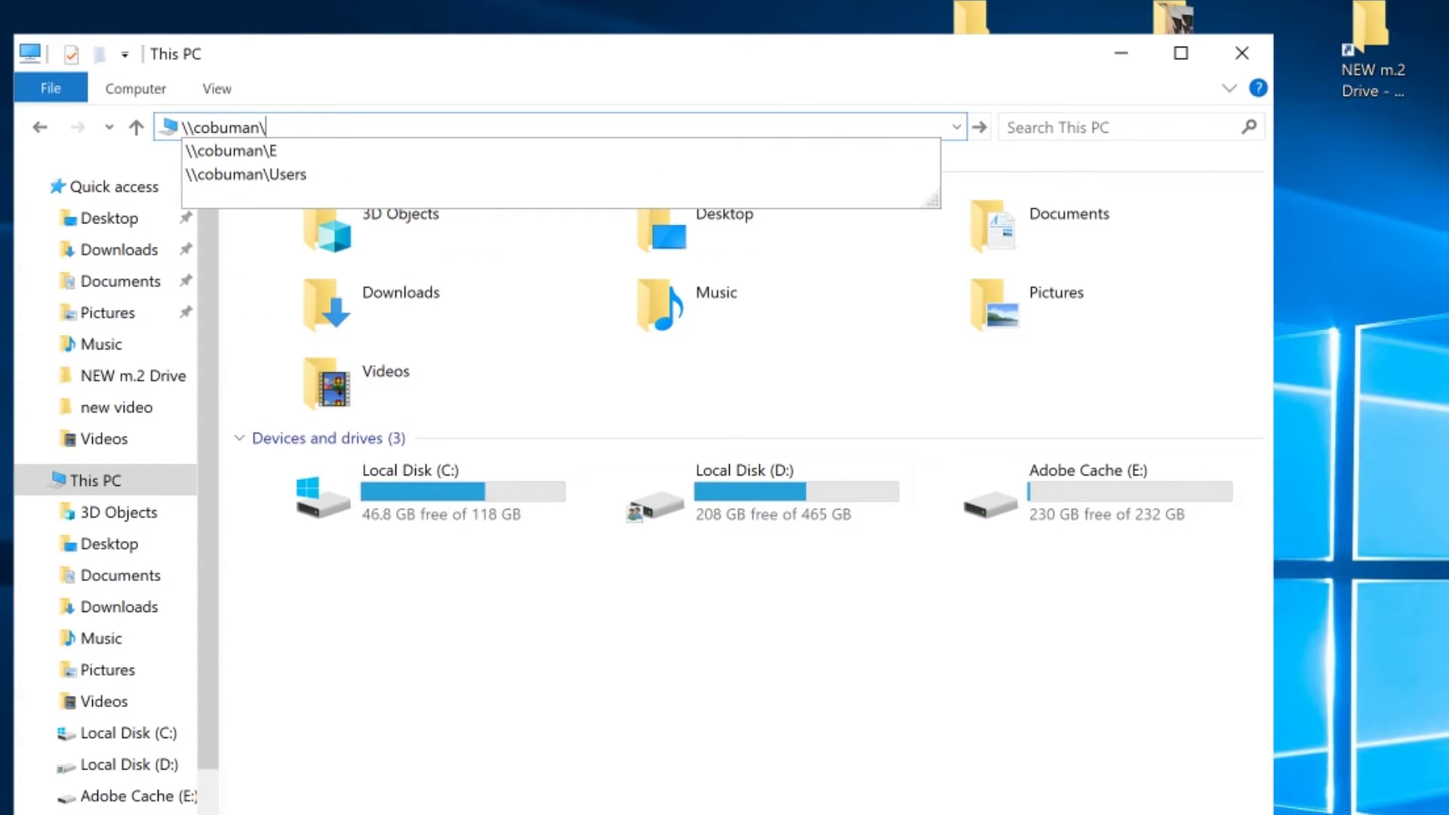
text(e)
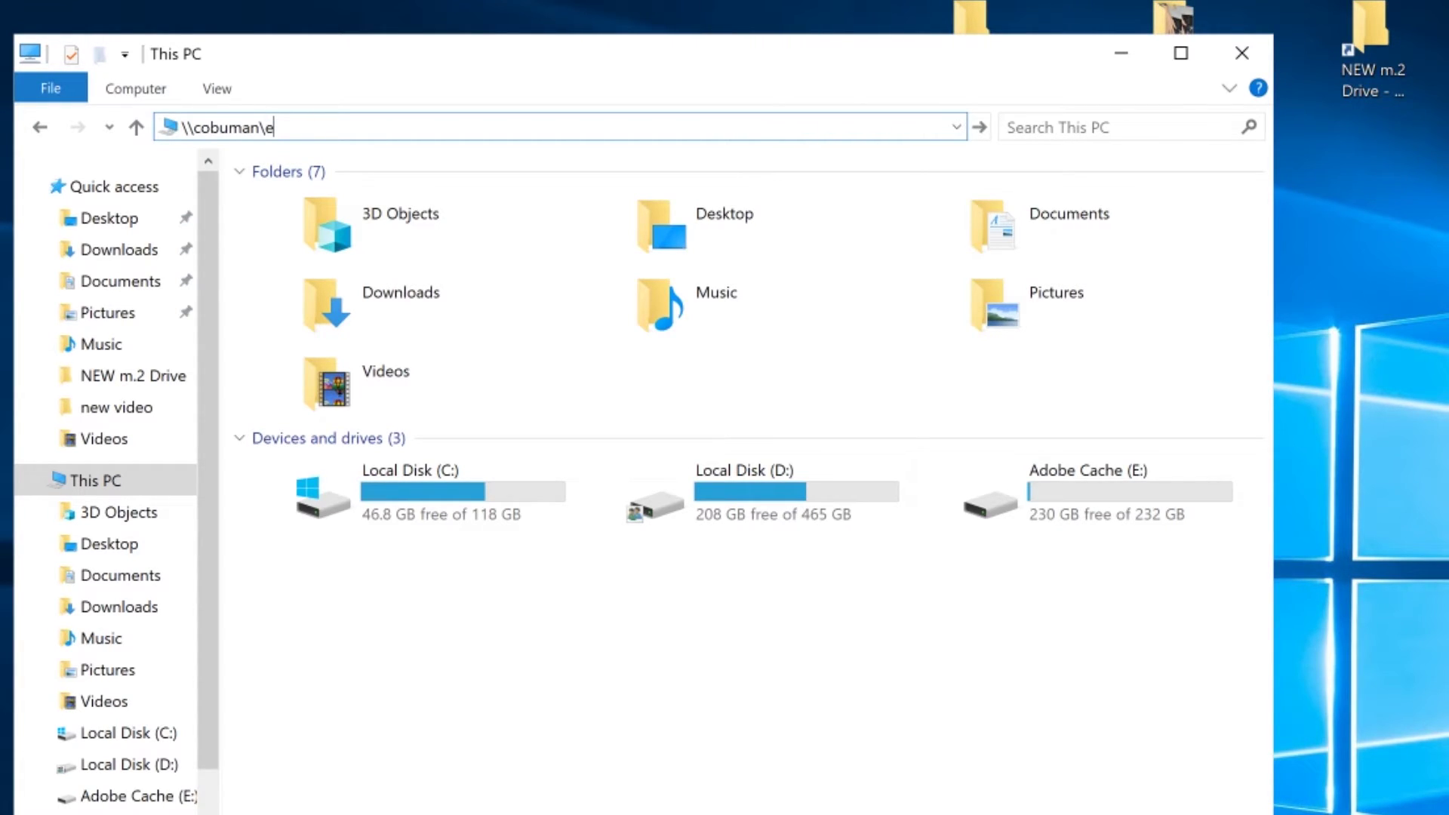
key(Return)
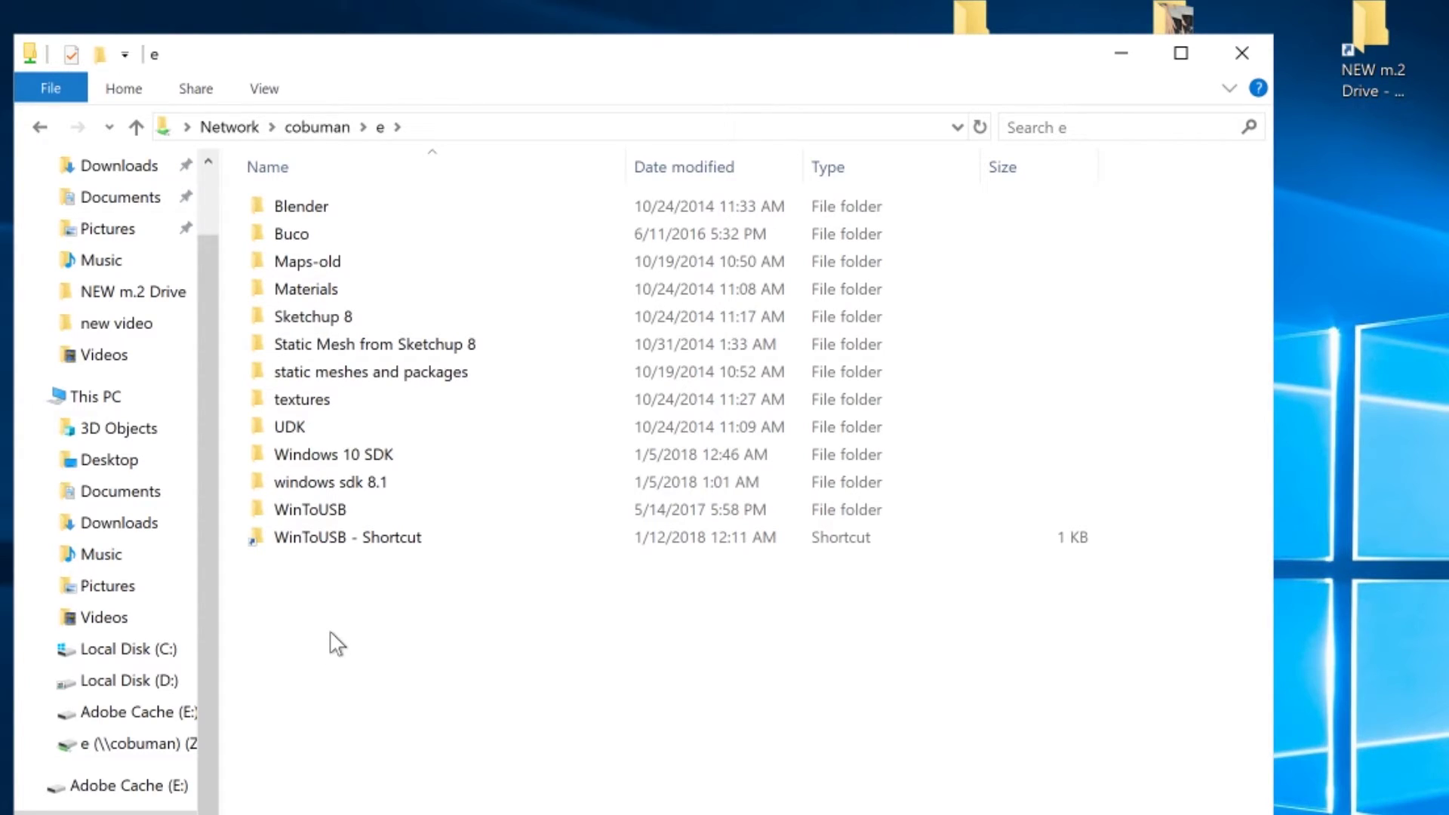
Step: Look over the cobuman e share's folders, then return to This PC
right_click(331, 634)
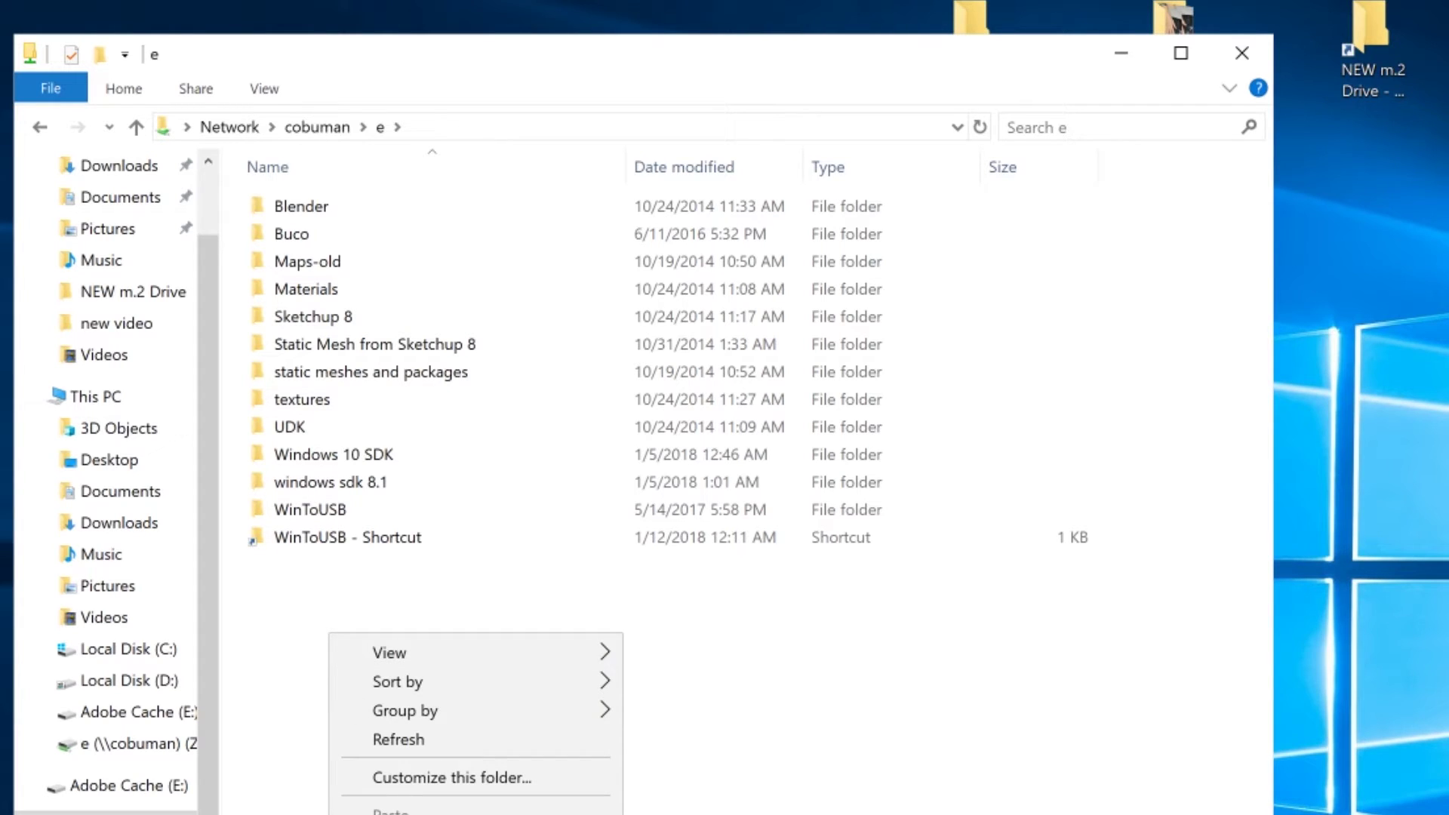
key(Escape)
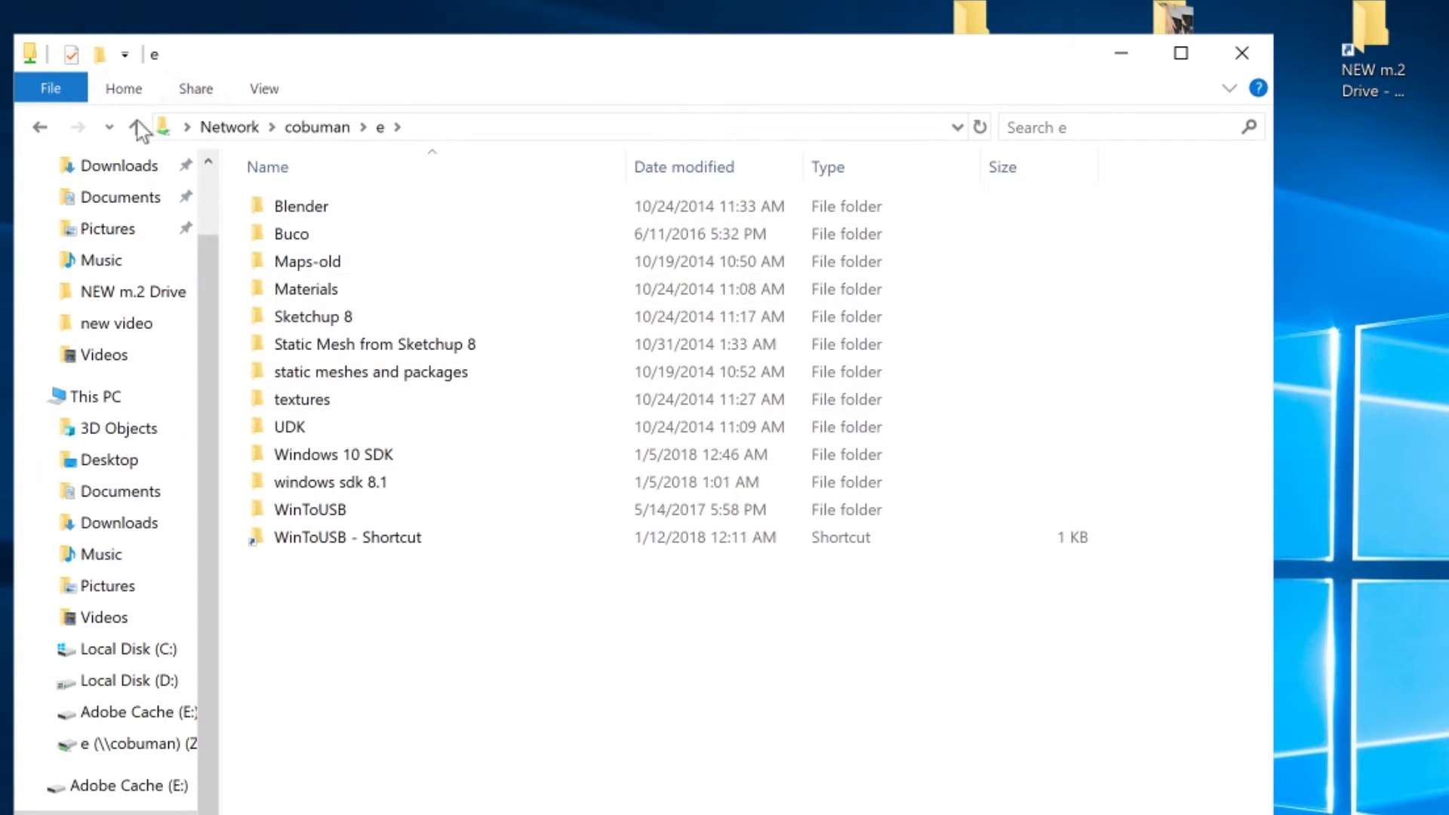
click(40, 127)
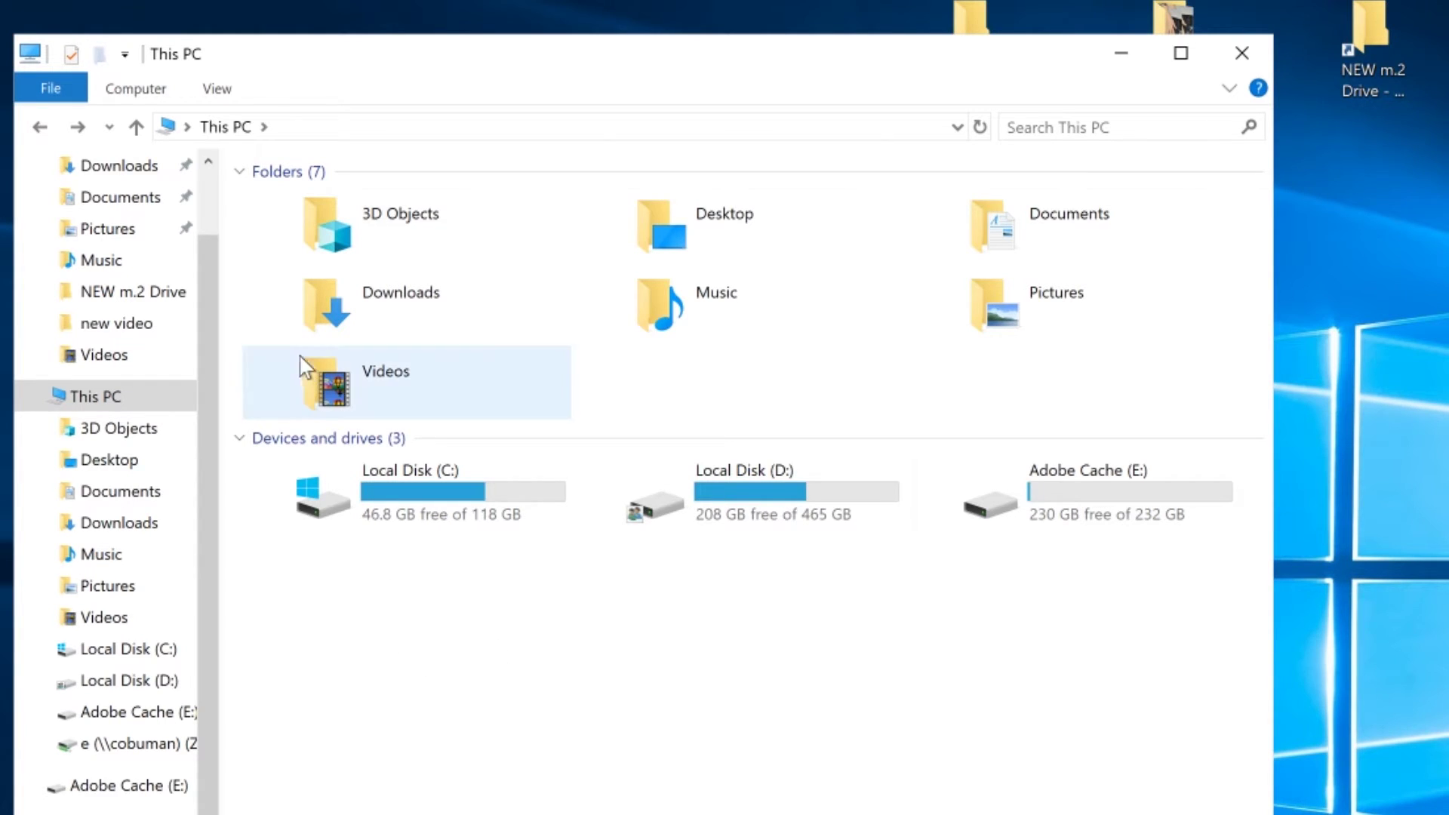
Step: Show the Computer ribbon on This PC and launch Map network drive
click(130, 89)
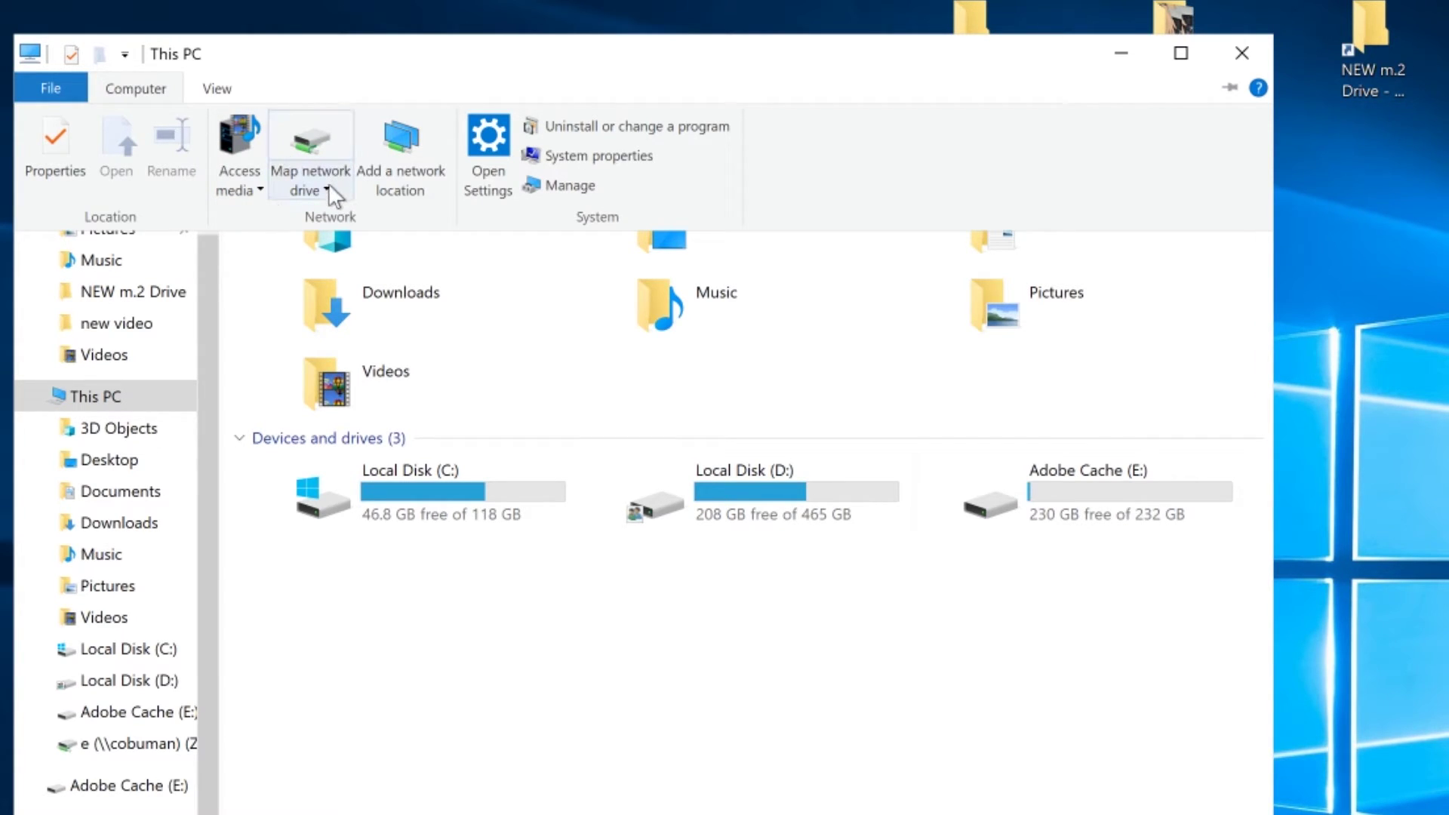
click(375, 621)
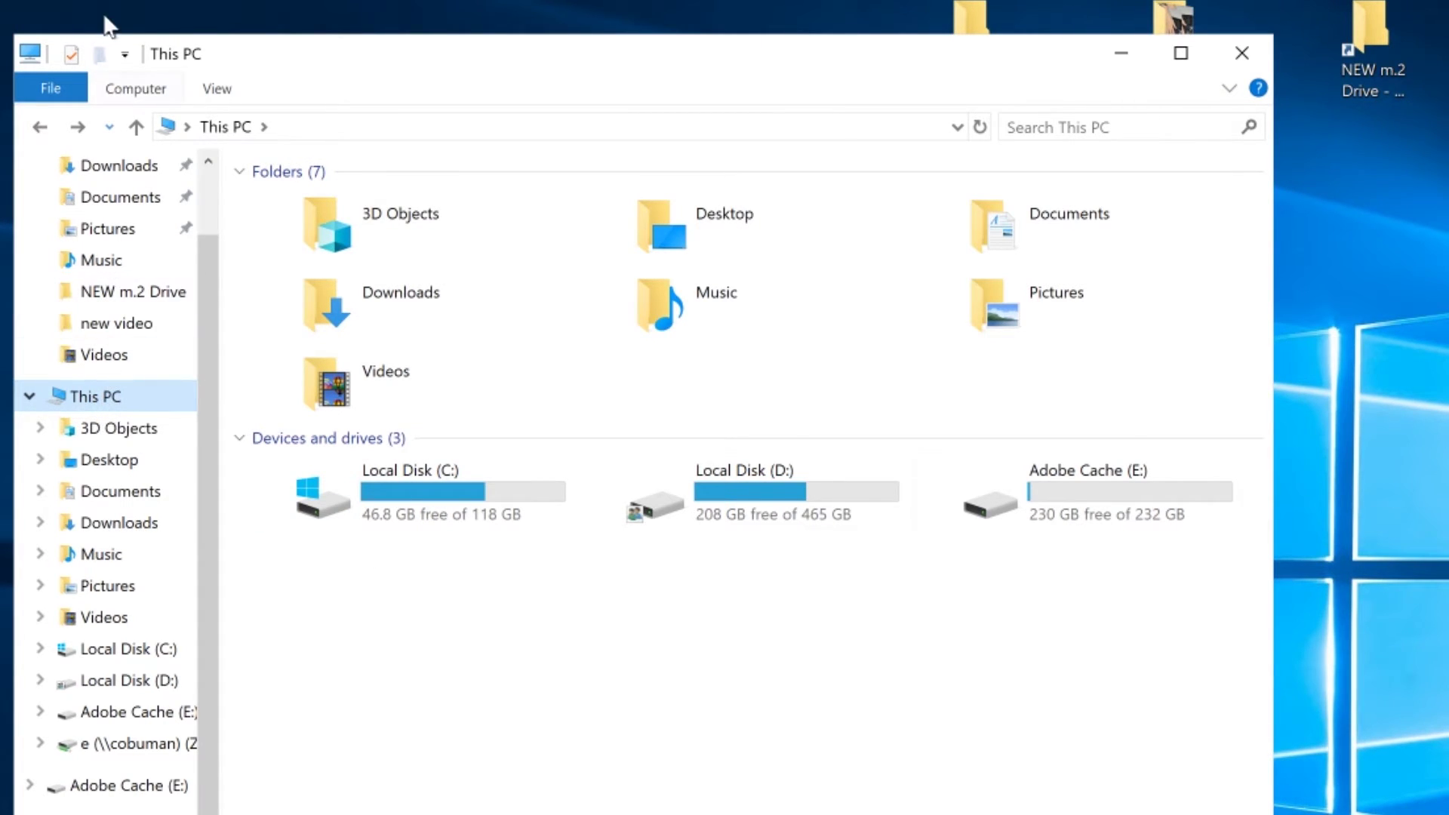
click(140, 94)
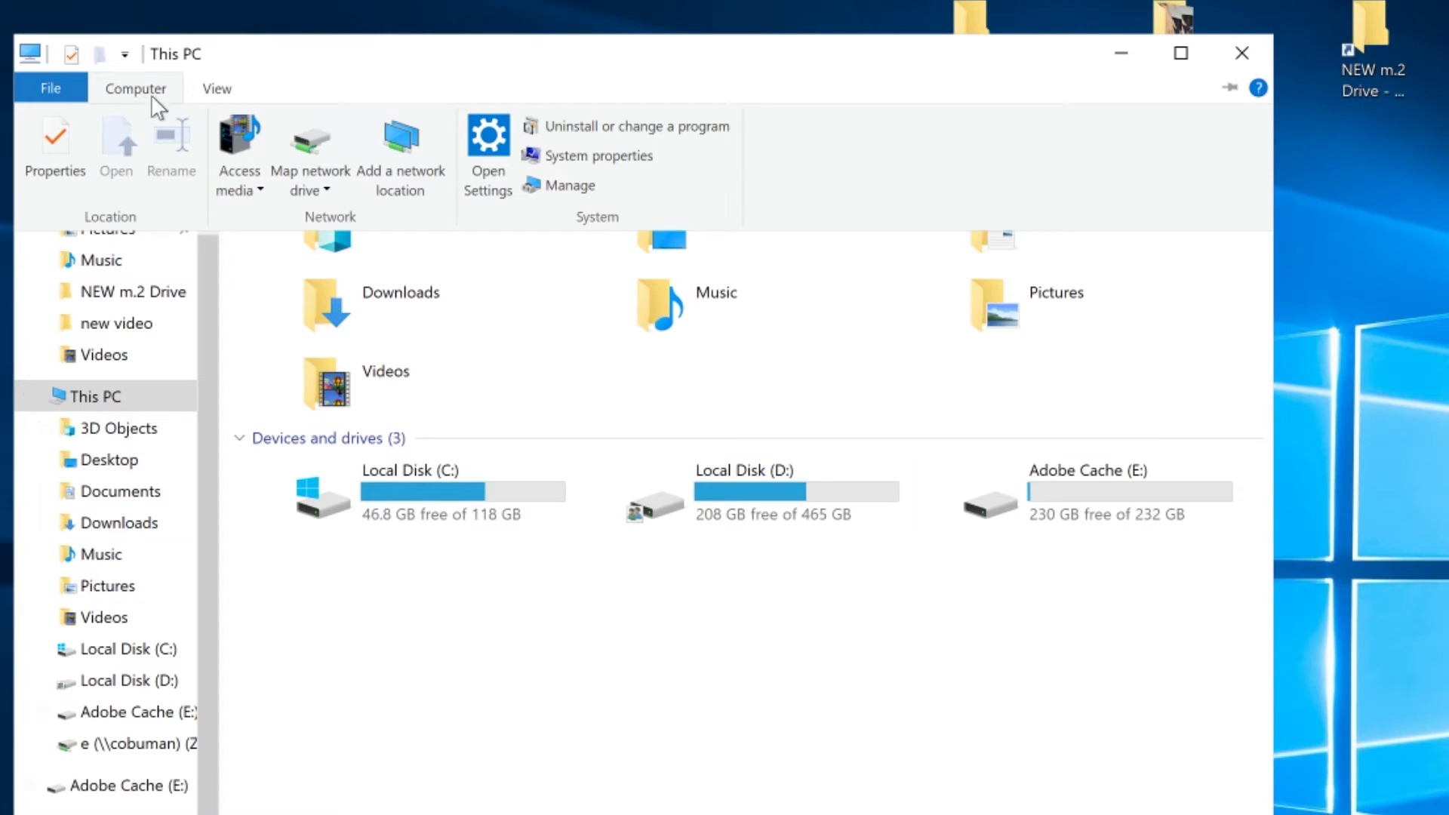
click(307, 147)
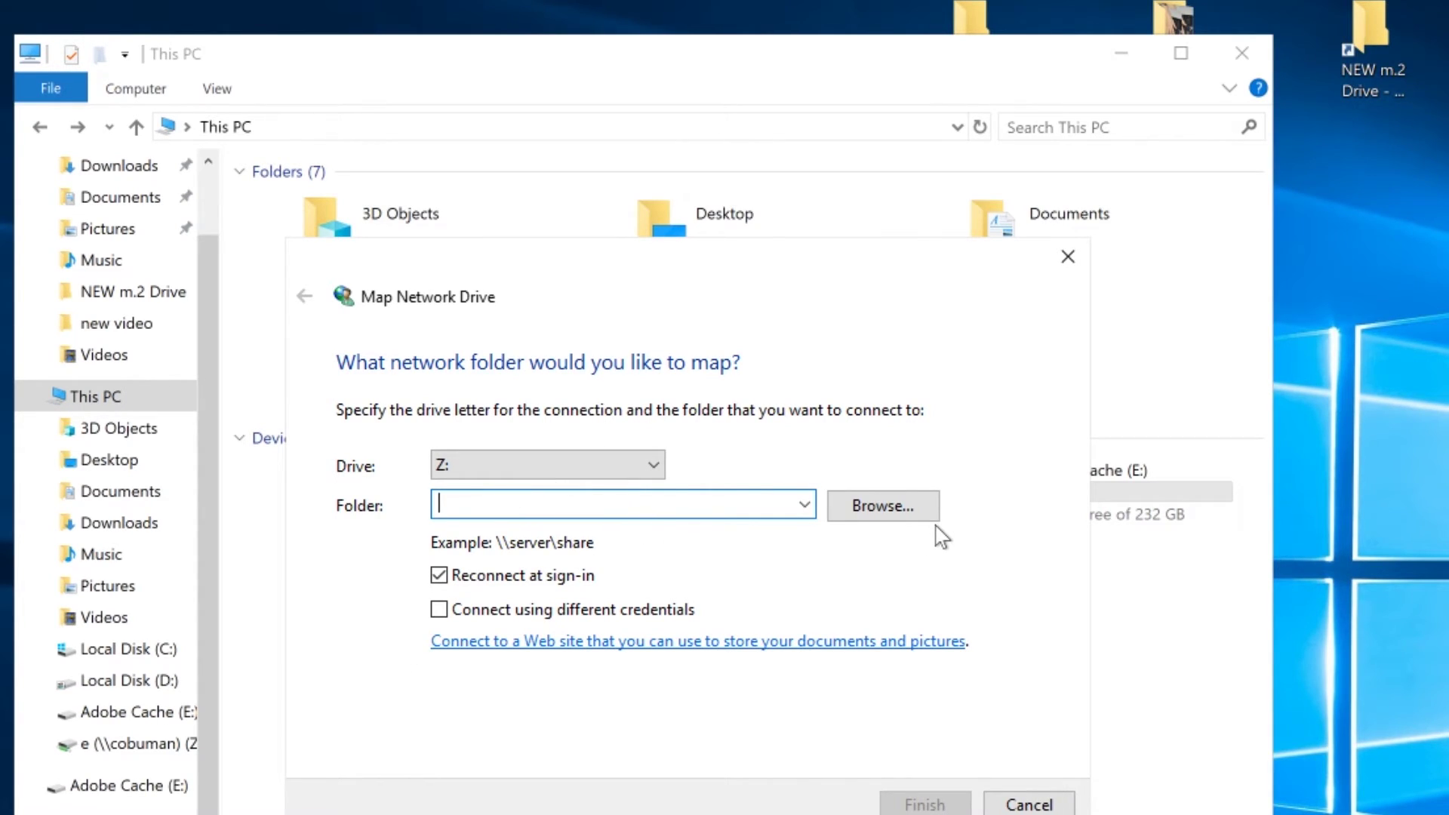
Step: Map \\cobuman\e to drive Z:, connecting with different credentials
text(\\)
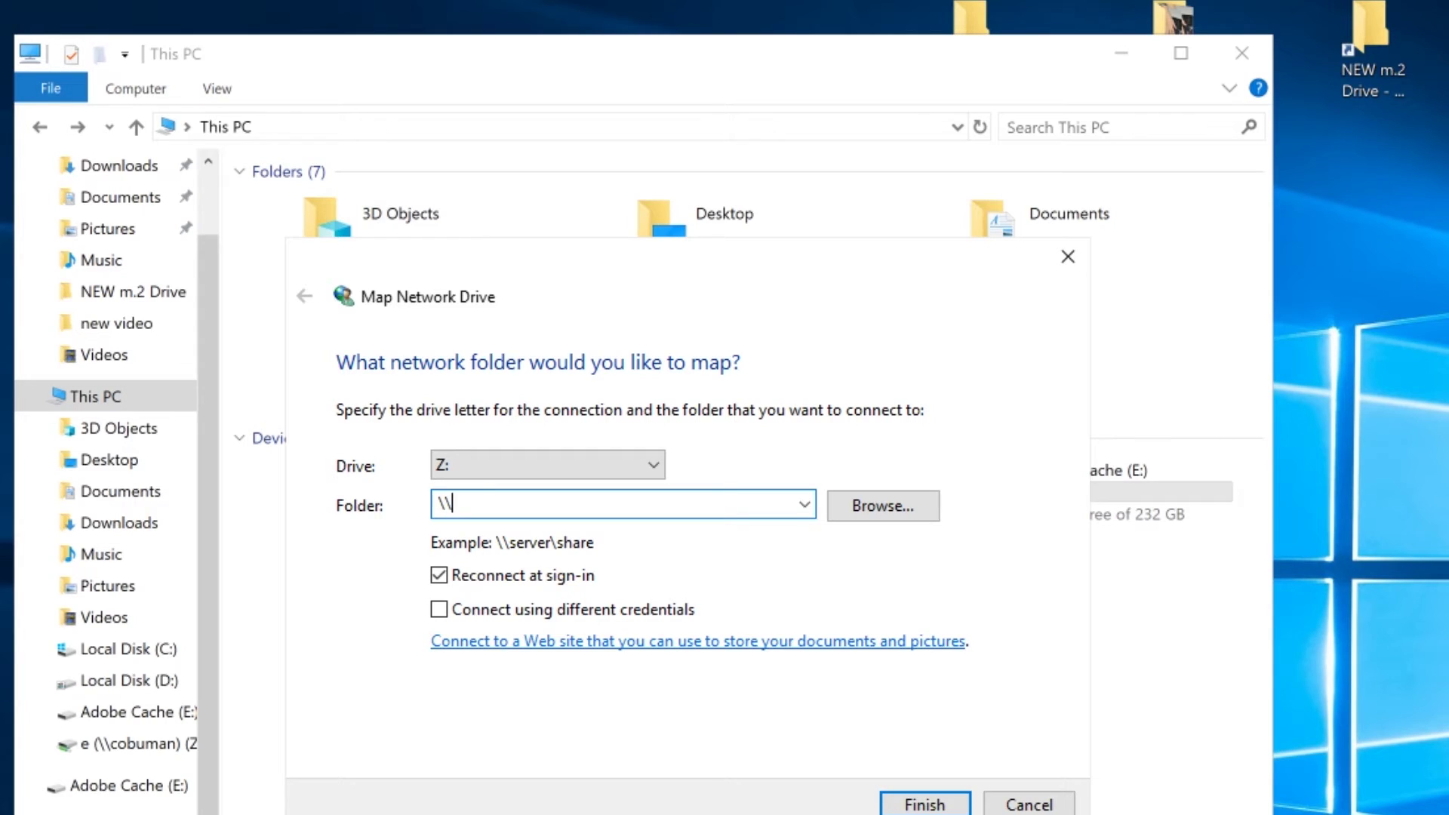
text(cobuman\e)
click(439, 611)
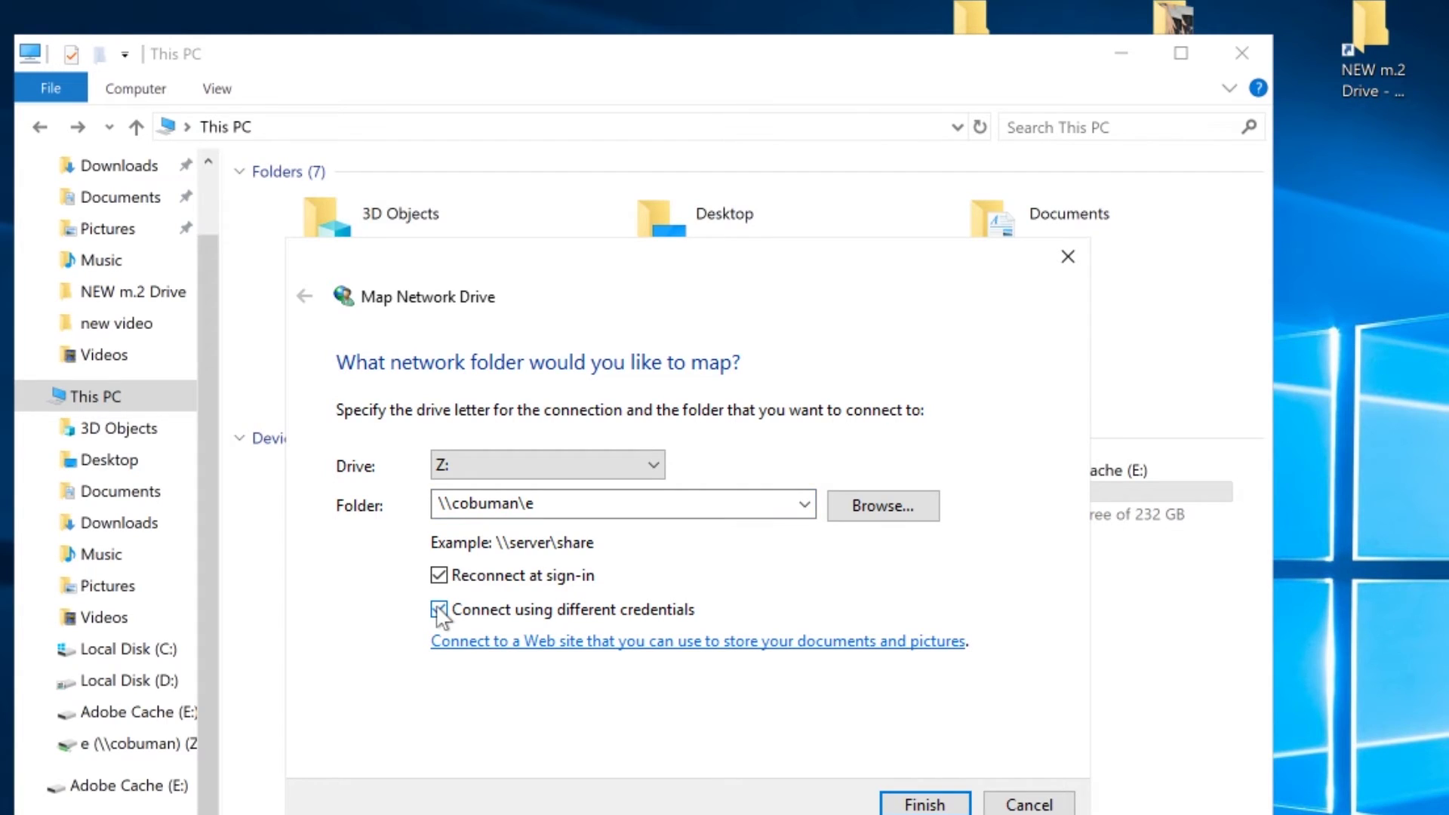
click(924, 806)
click(922, 806)
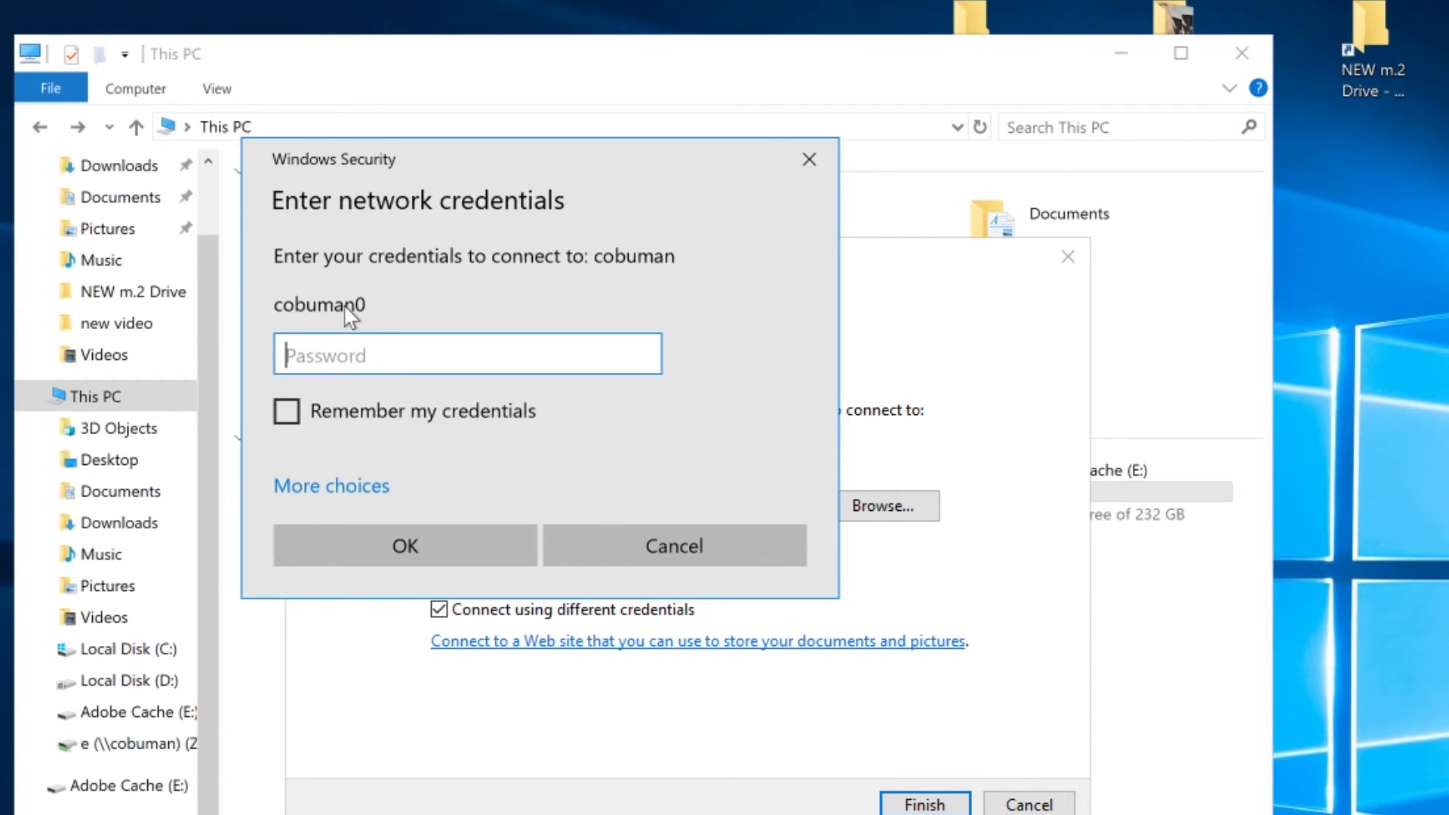
Step: Sign in with a different account's user name and password, remembering the credentials
click(332, 500)
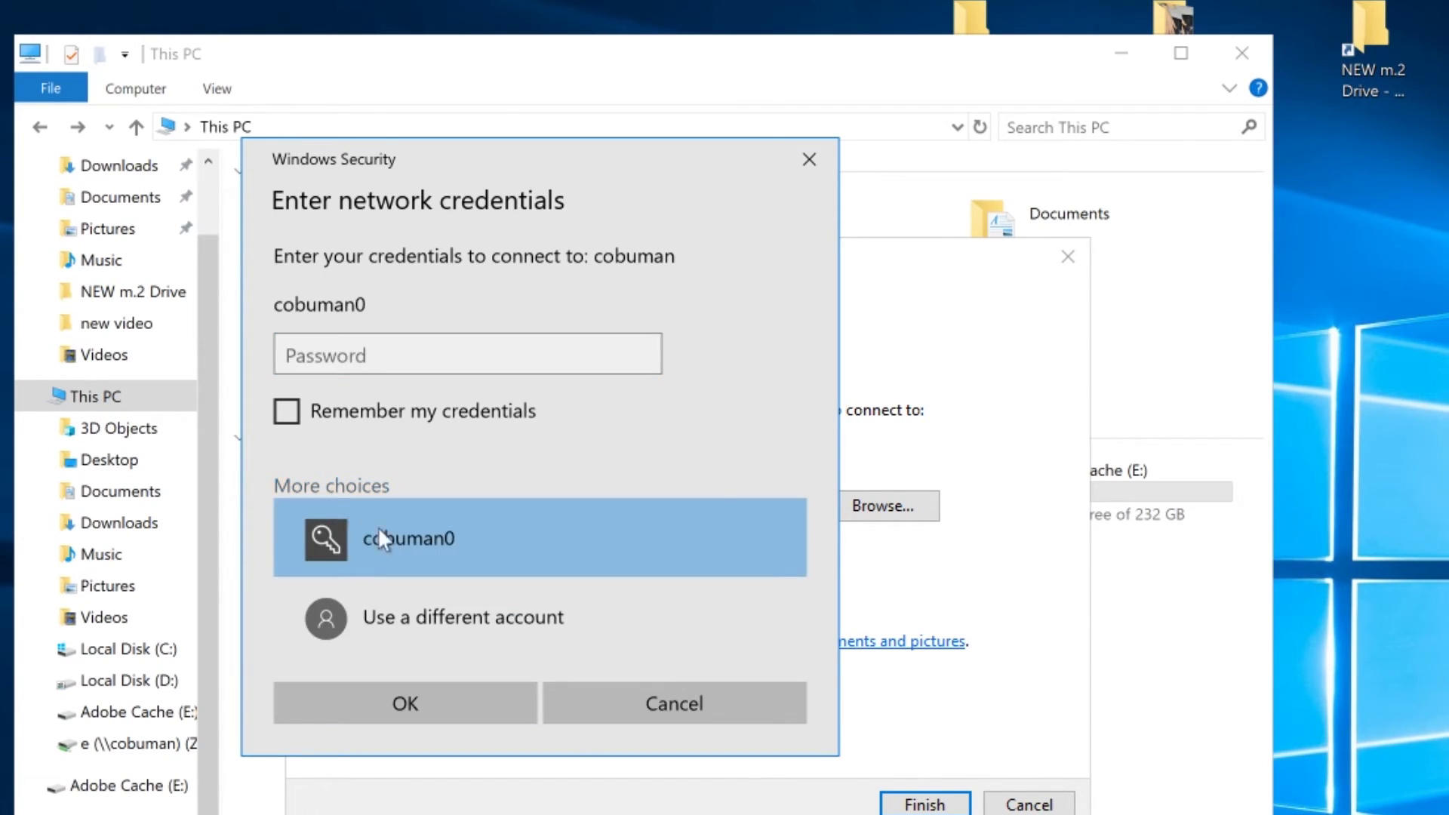
click(463, 620)
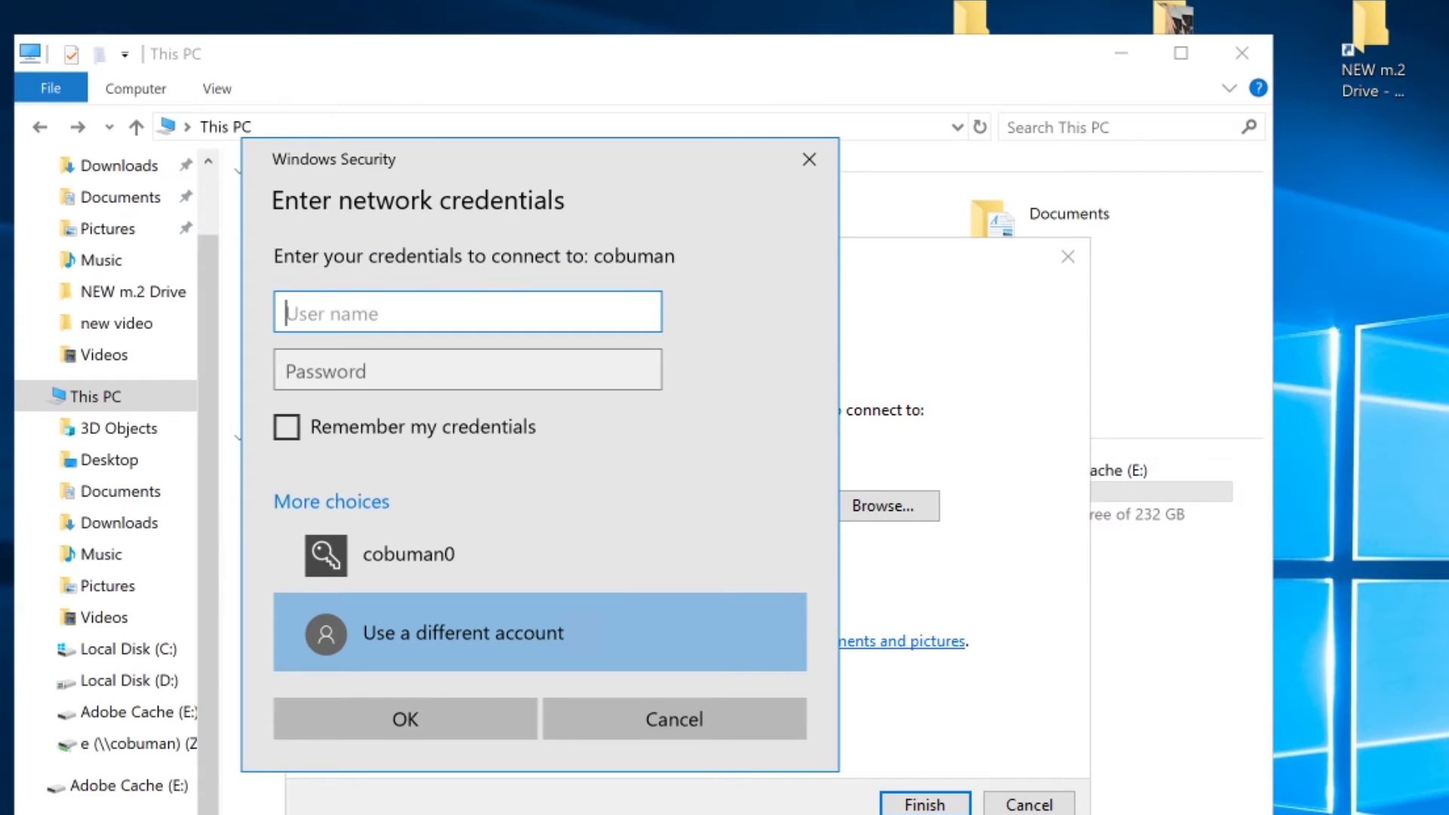
text(cobum)
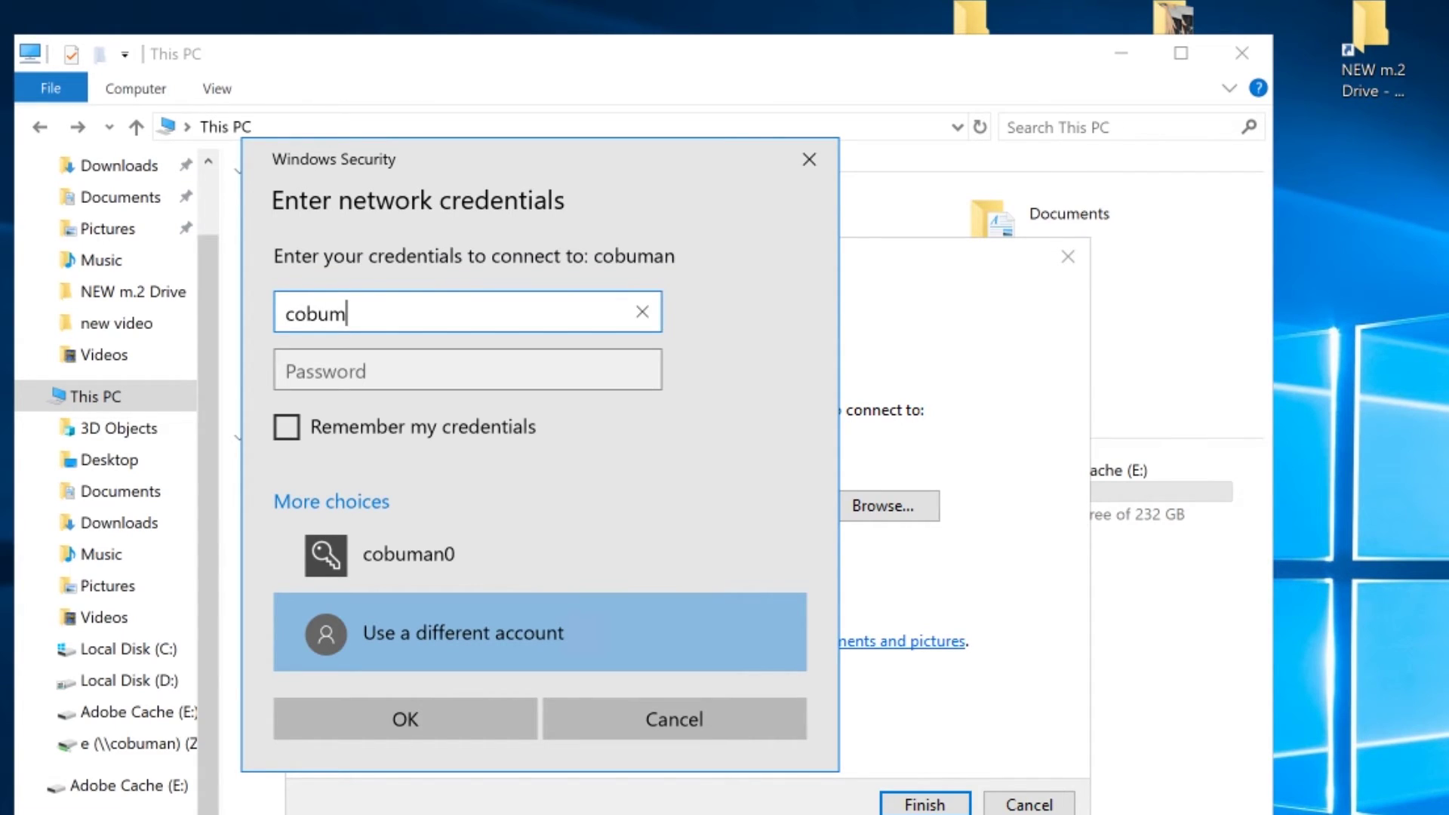
text(an0)
key(Tab)
text(****)
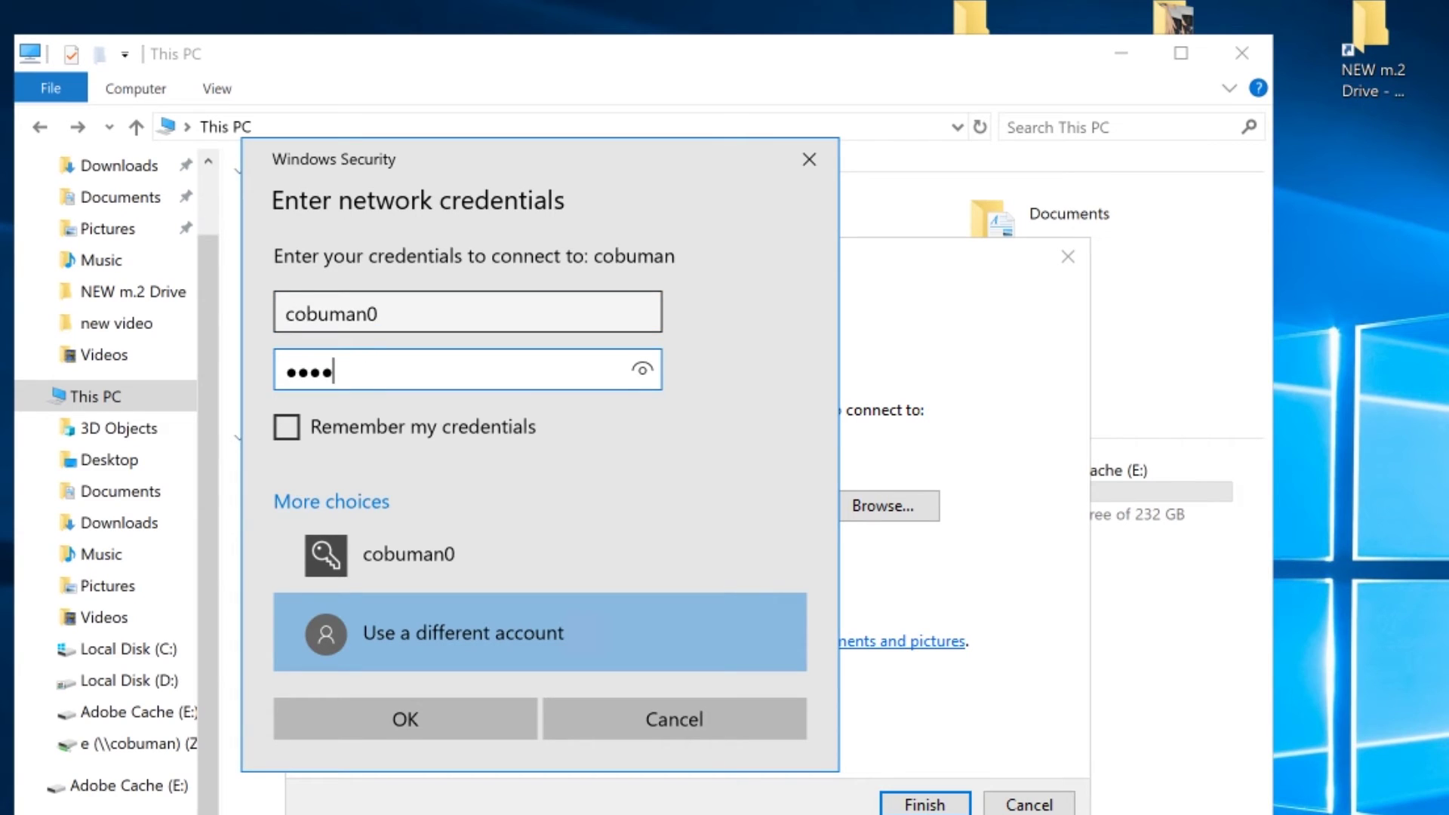
text(**)
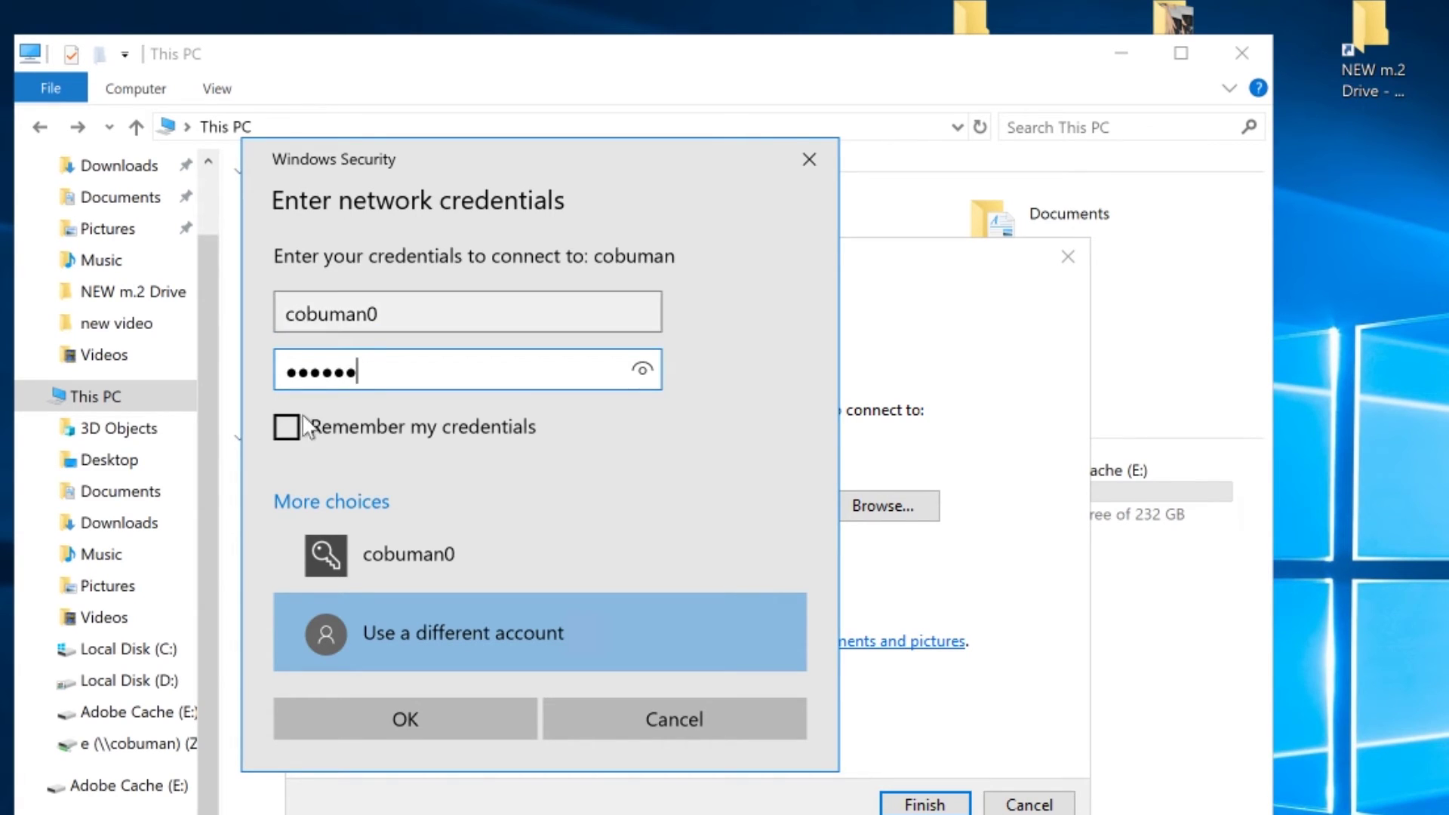
click(293, 422)
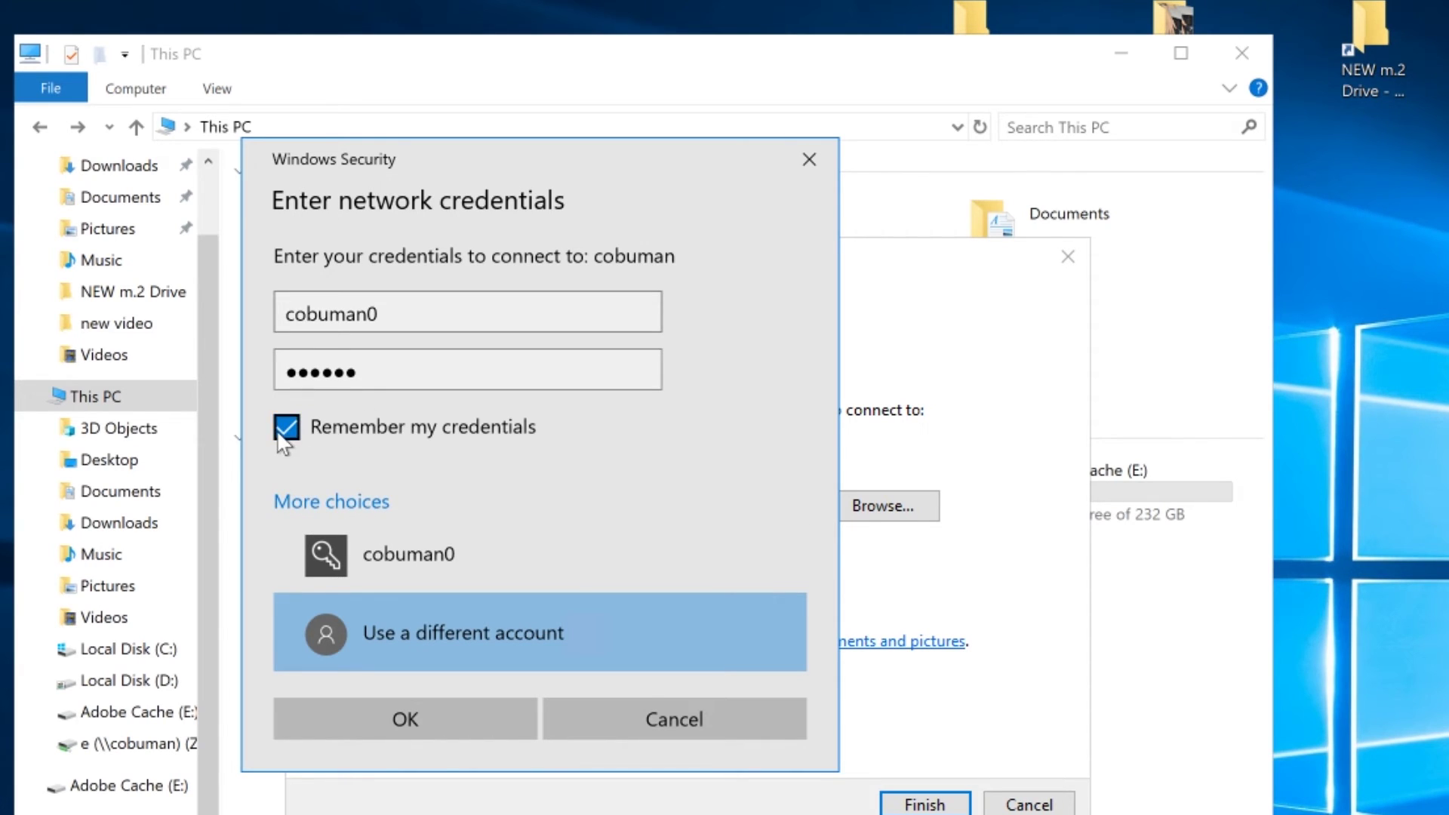
click(459, 720)
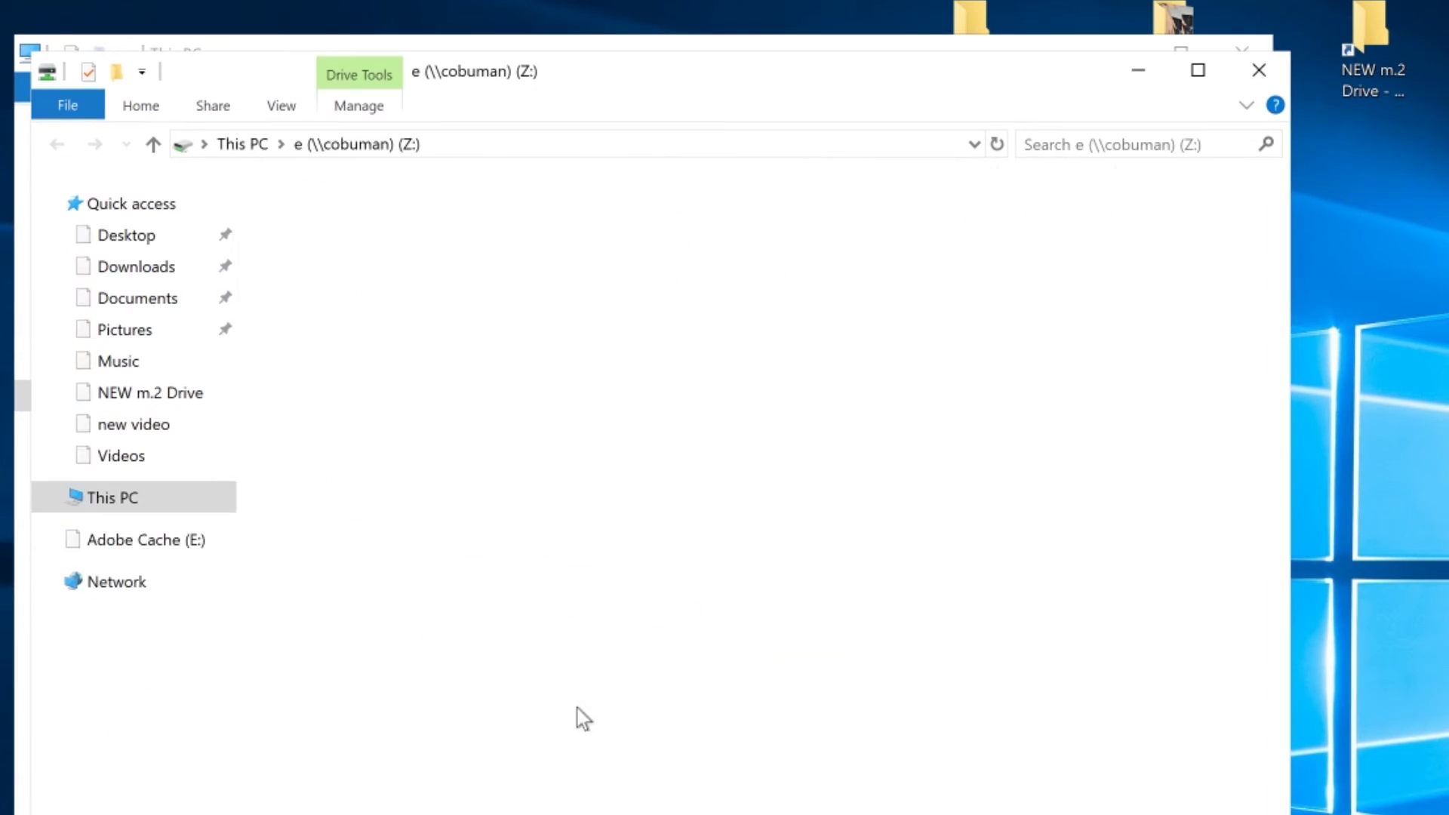
Step: Close the separate Z: window and select the e (\\cobuman) (Z:) drive in This PC
right_click(459, 676)
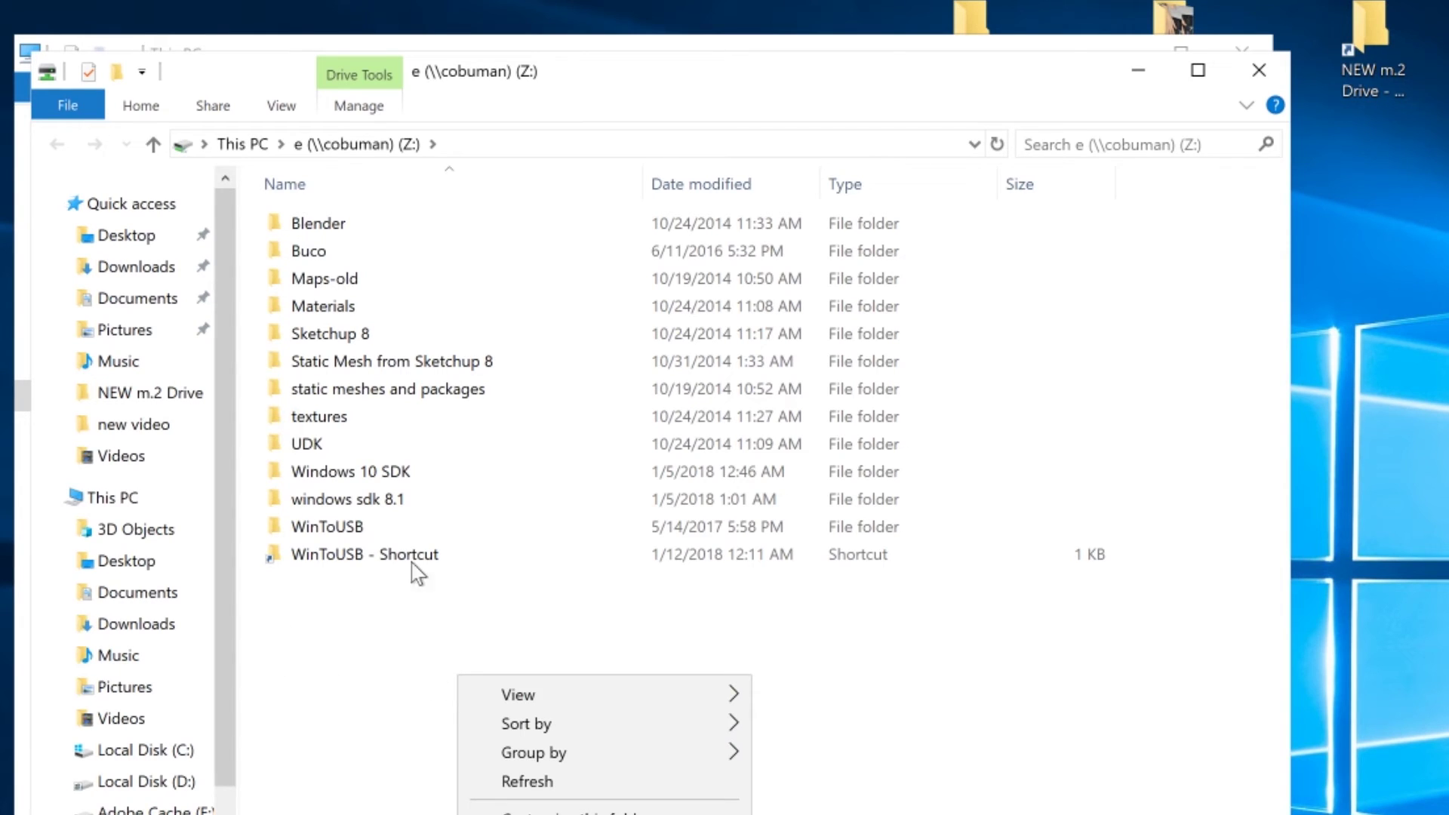
click(1259, 70)
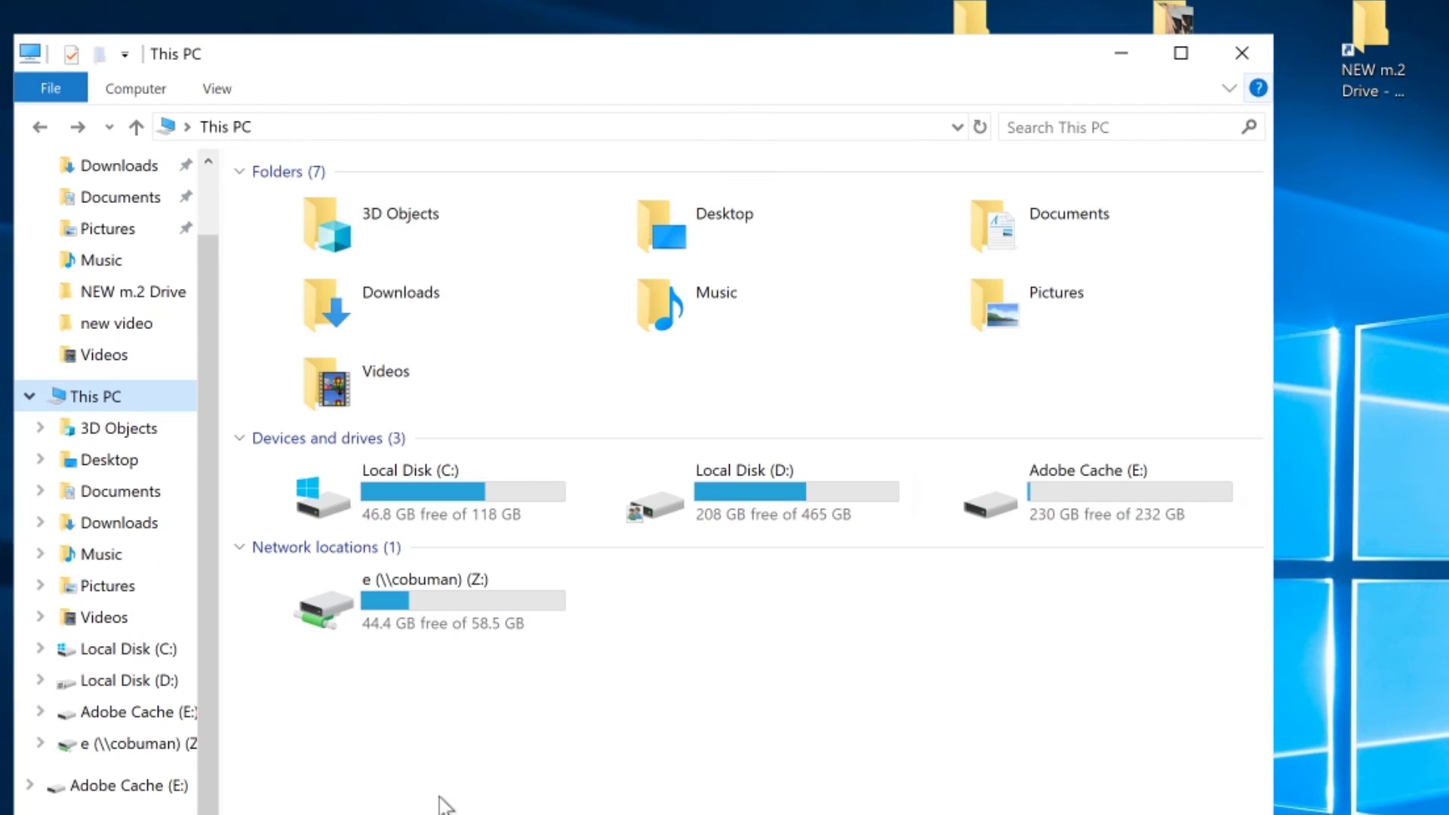
click(431, 621)
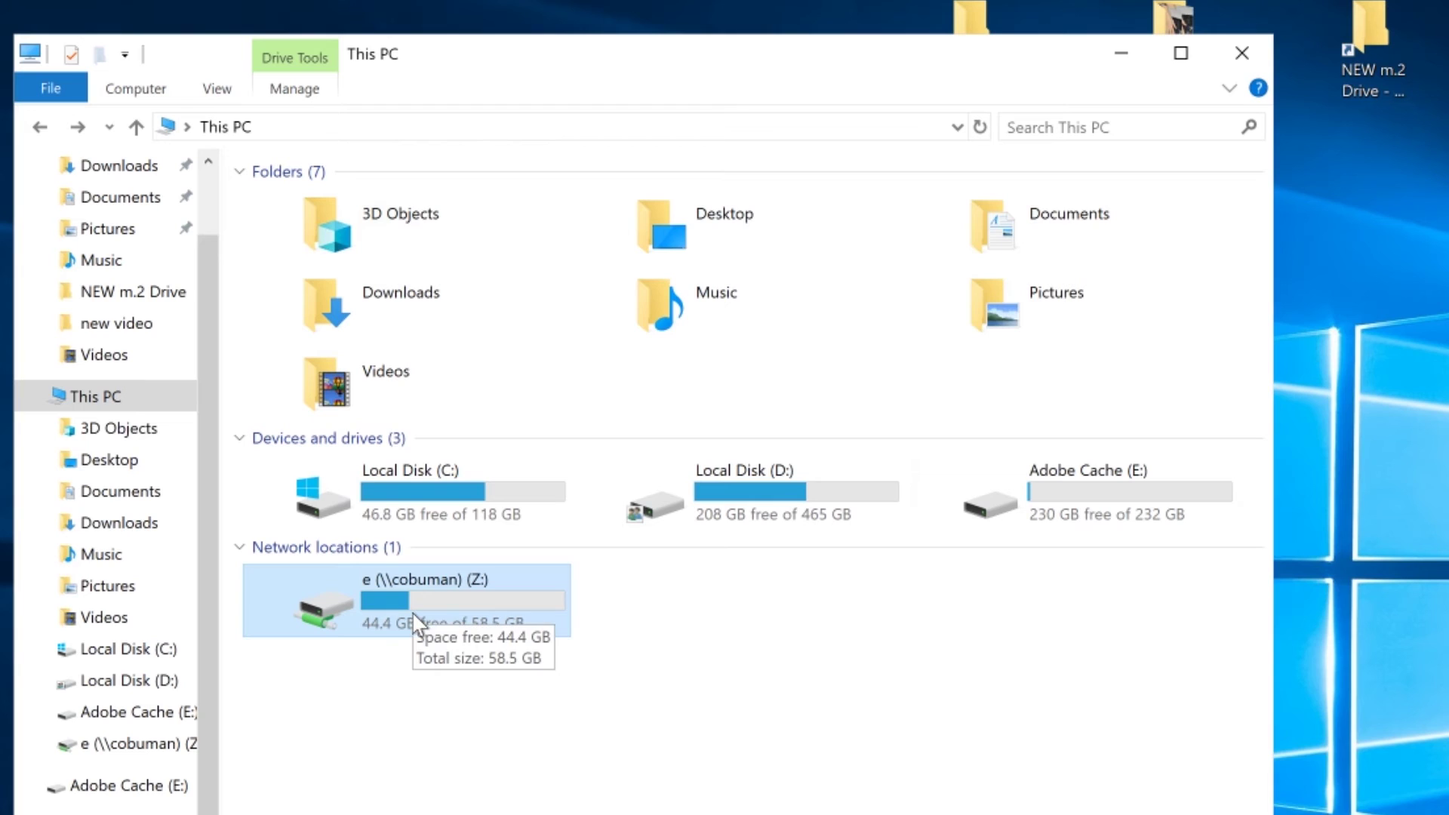
click(136, 91)
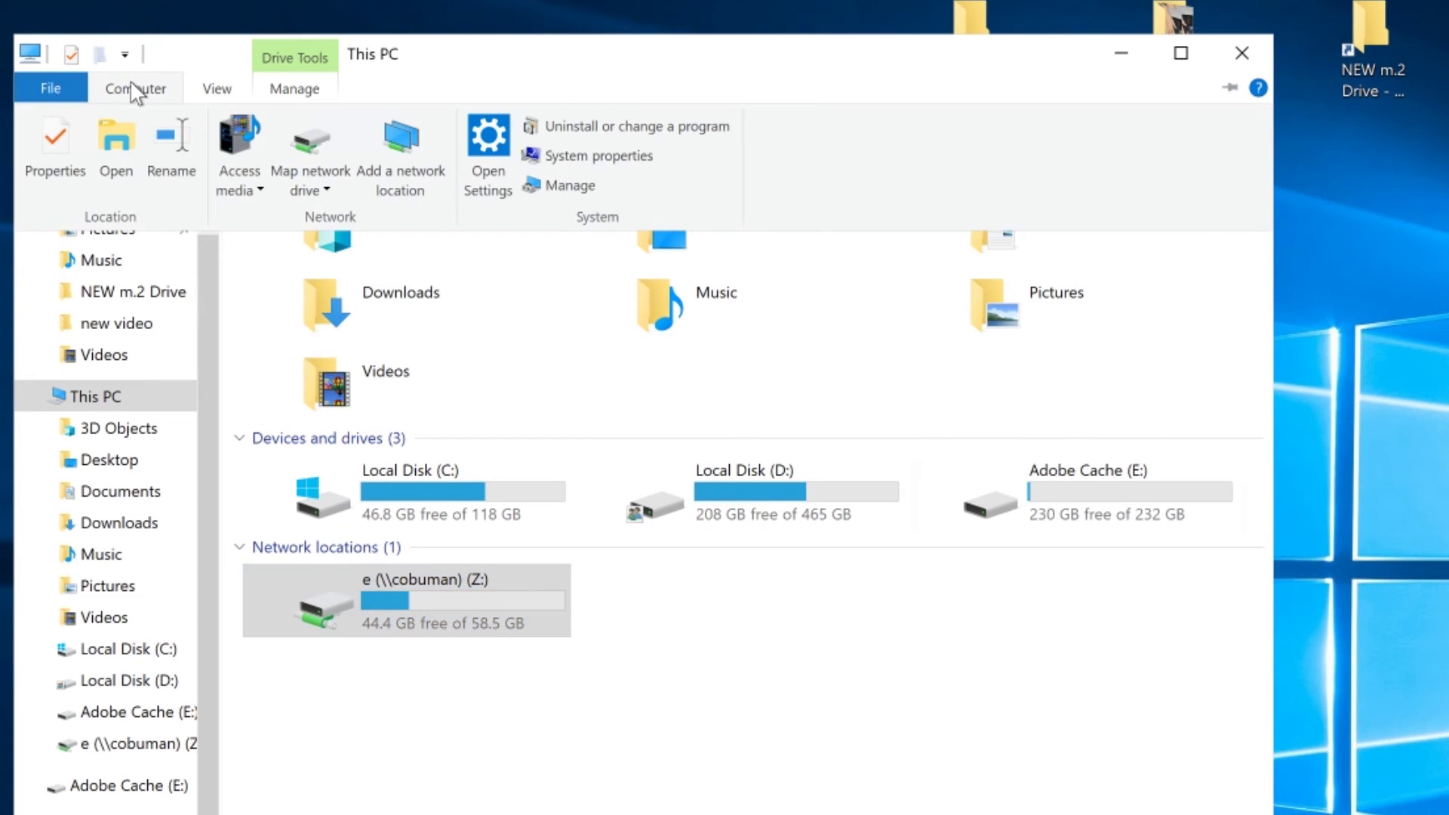
click(469, 742)
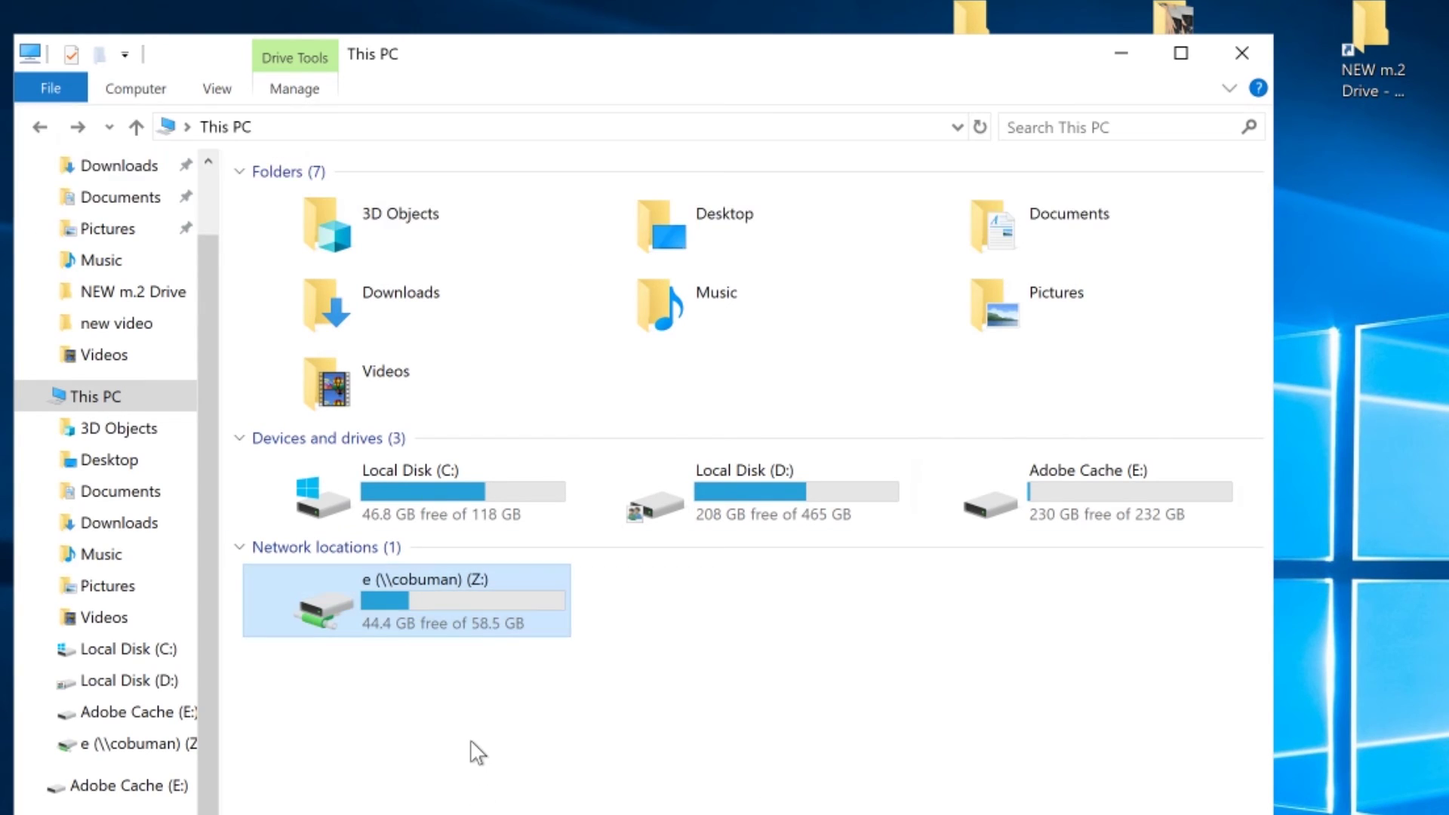
Step: Open drive Z: and create a folder there with the default name 'New folder'
double_click(460, 604)
right_click(406, 654)
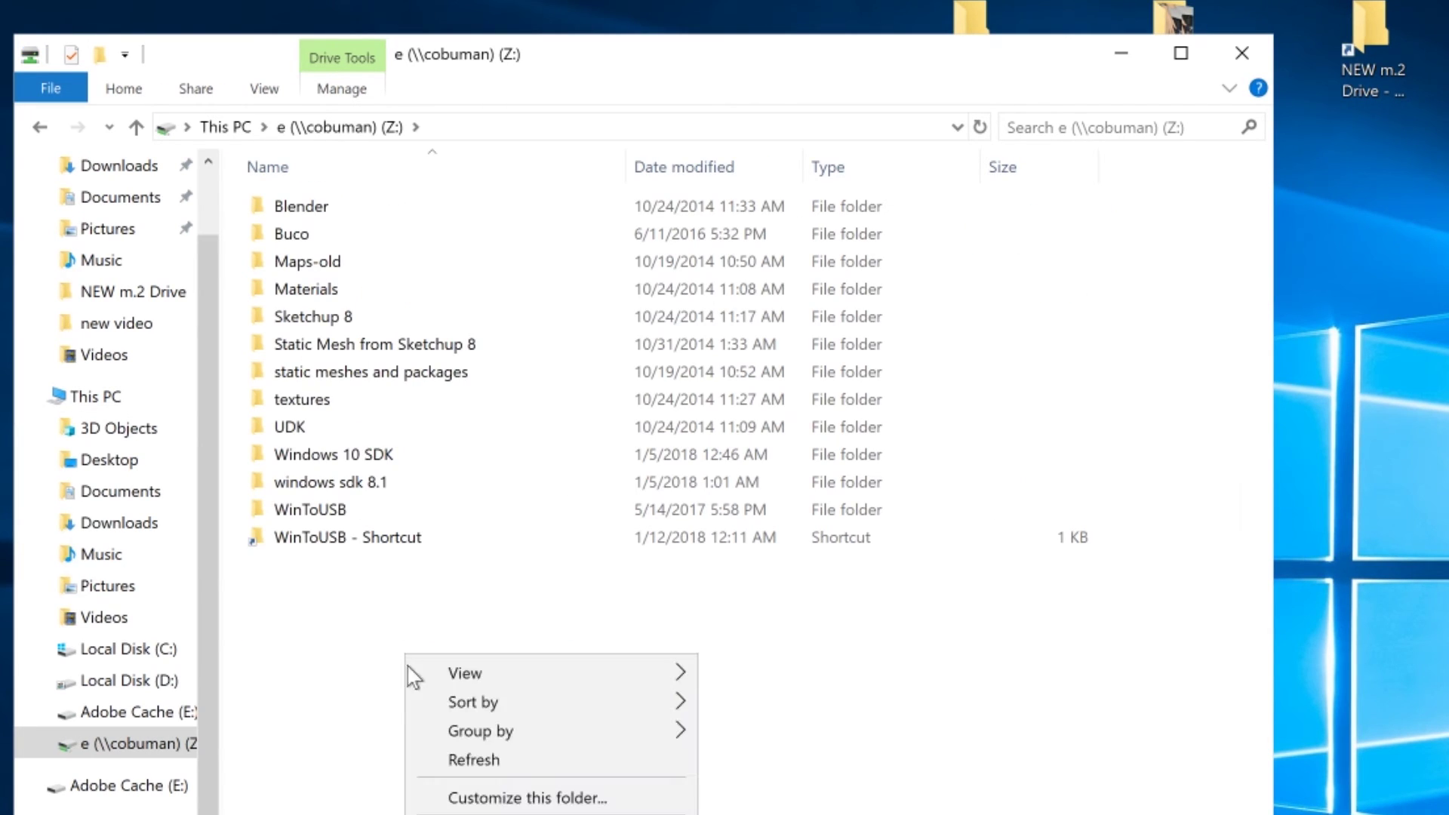
click(445, 811)
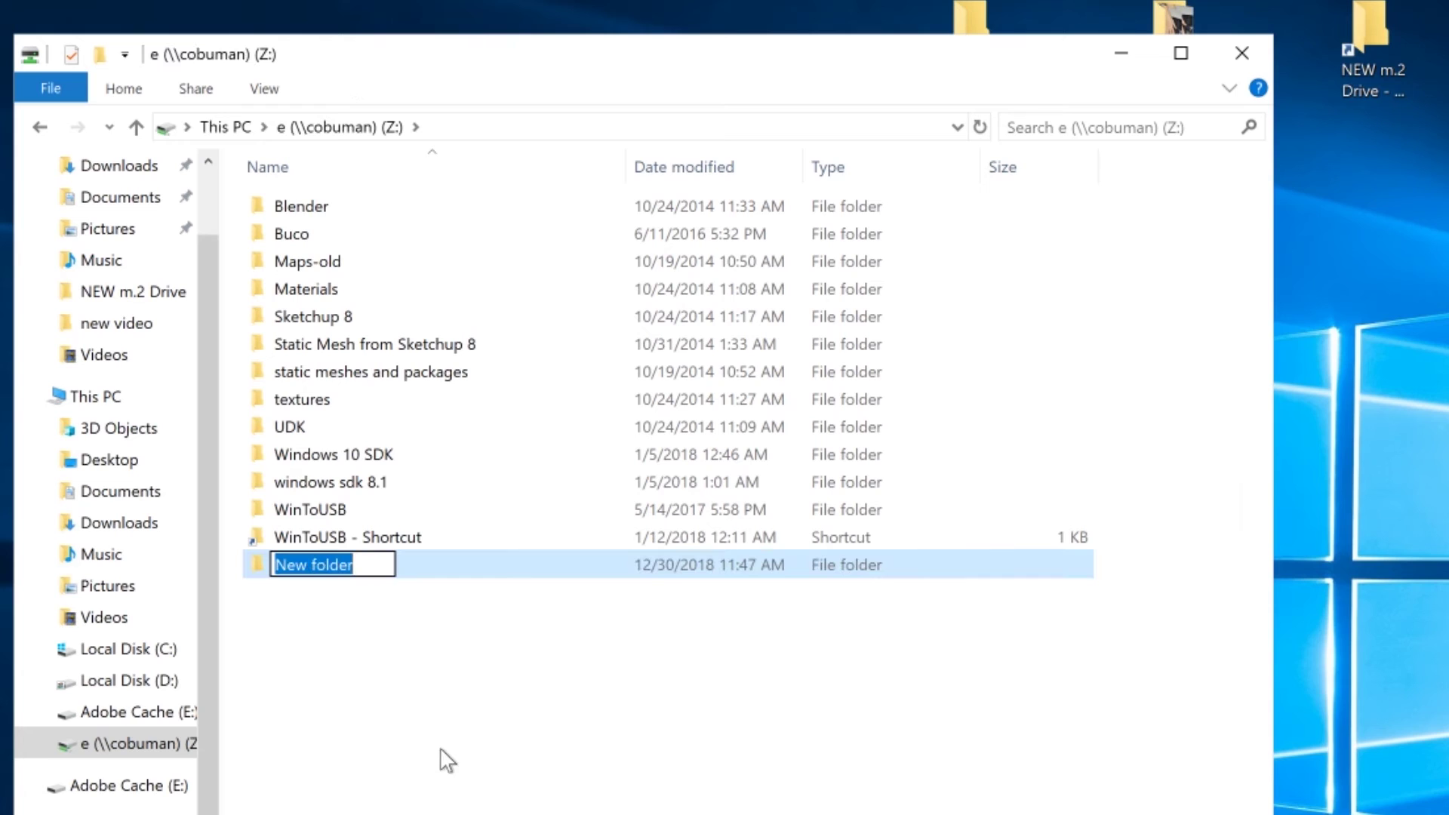
click(373, 694)
Step: Inside 'New folder', create a 'New Bitmap Image' file, then return to the Z: listing
double_click(364, 564)
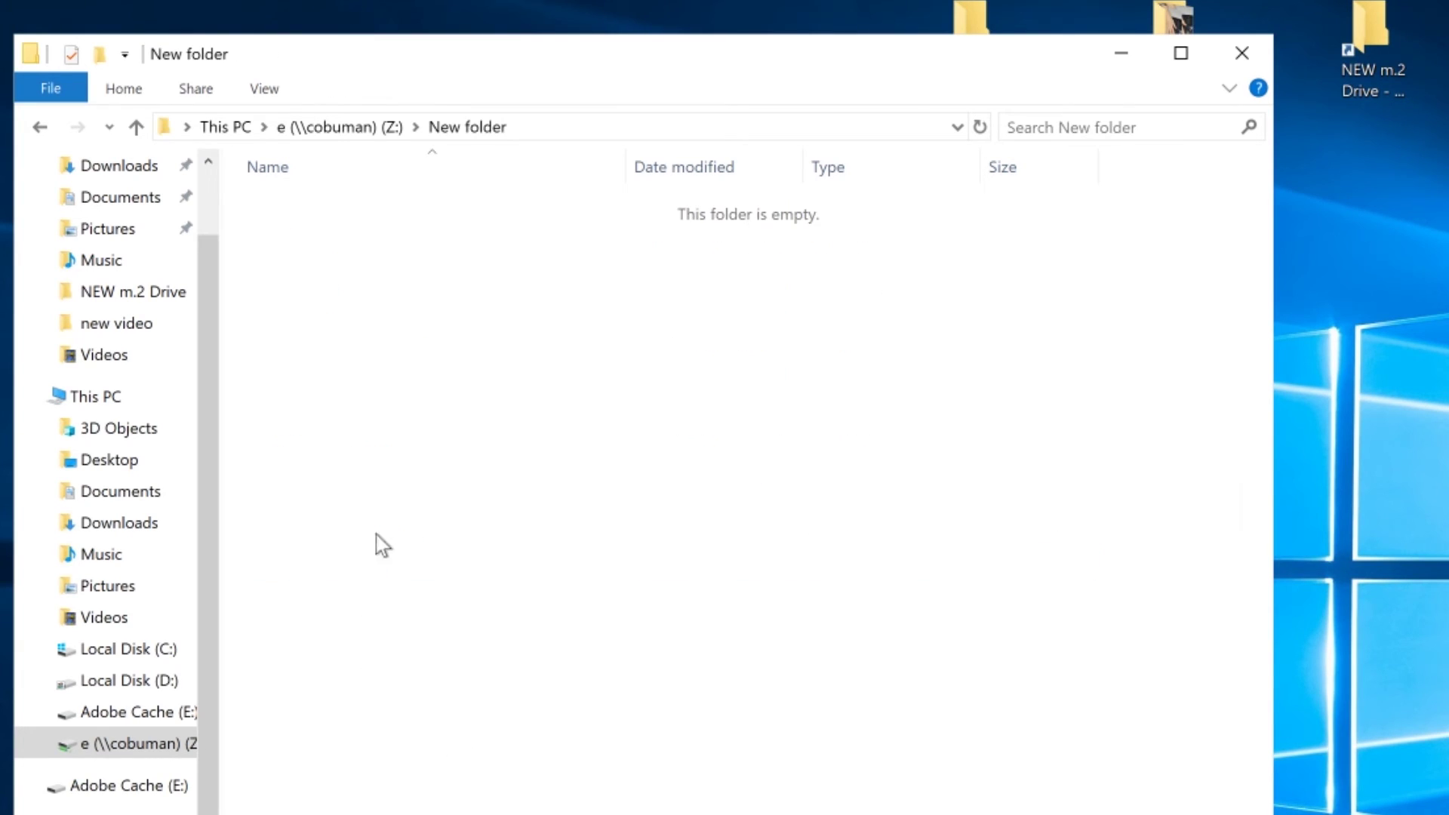
right_click(391, 500)
mouse_move(604, 784)
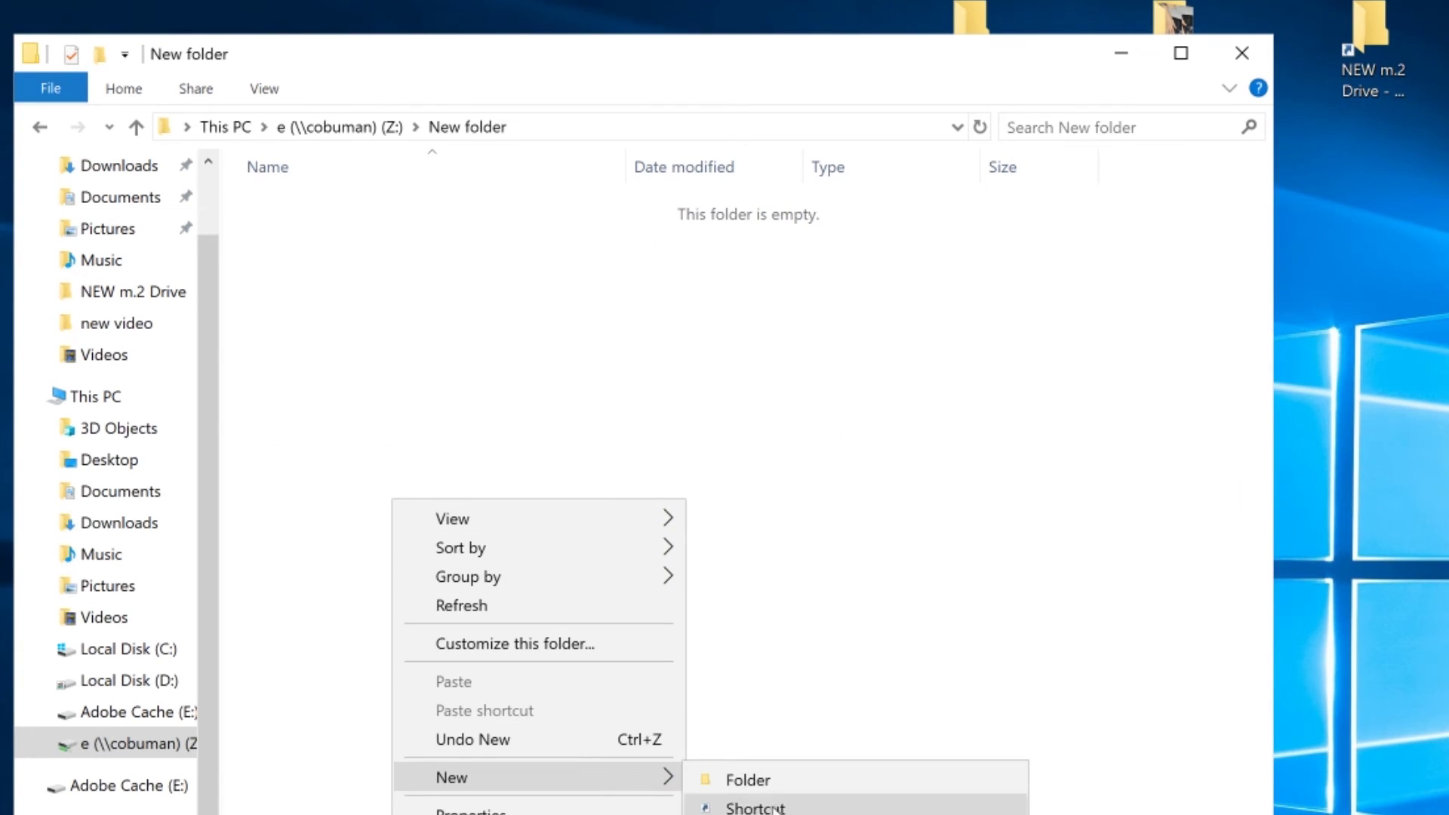
click(755, 814)
click(612, 633)
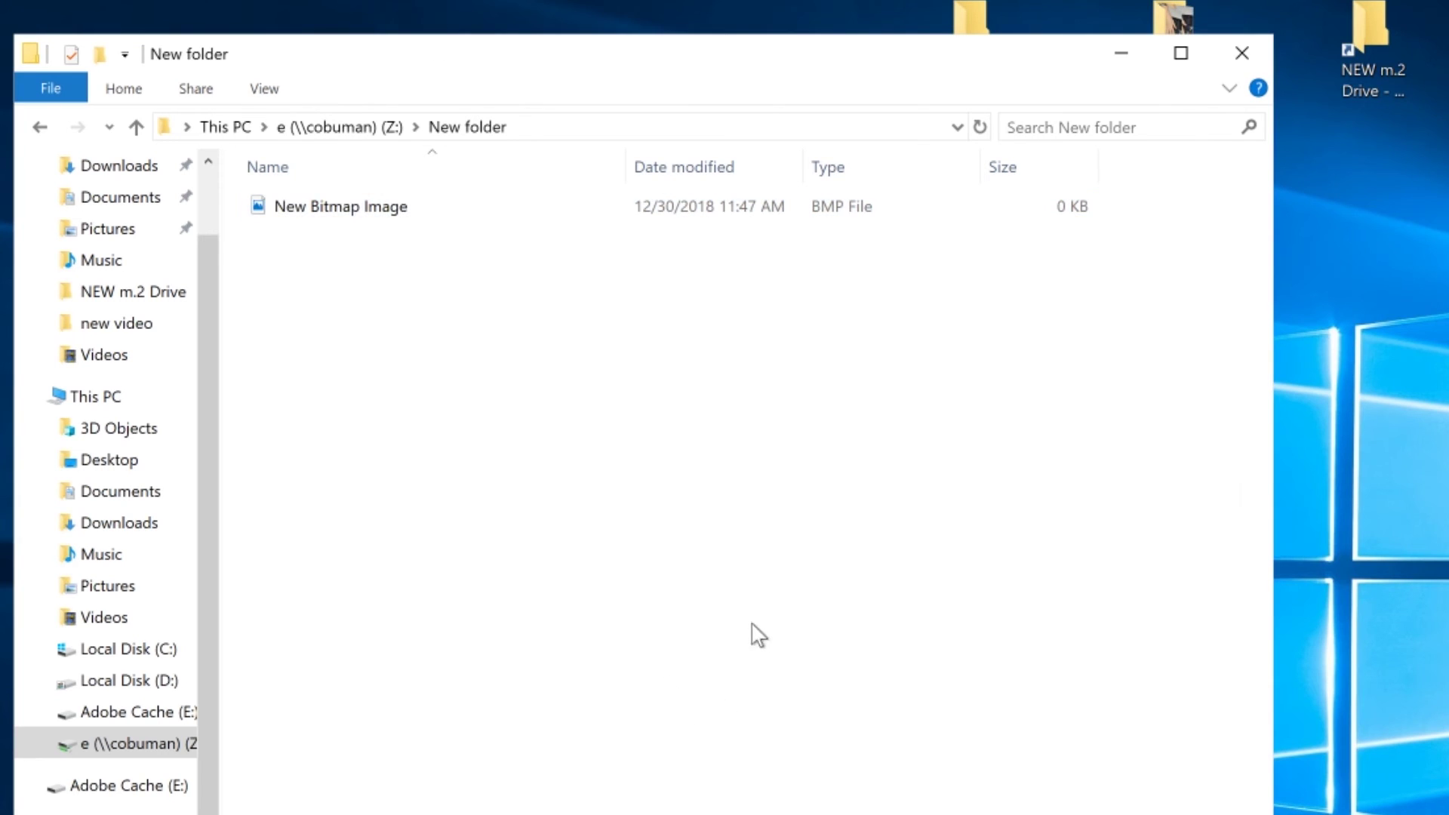
click(40, 127)
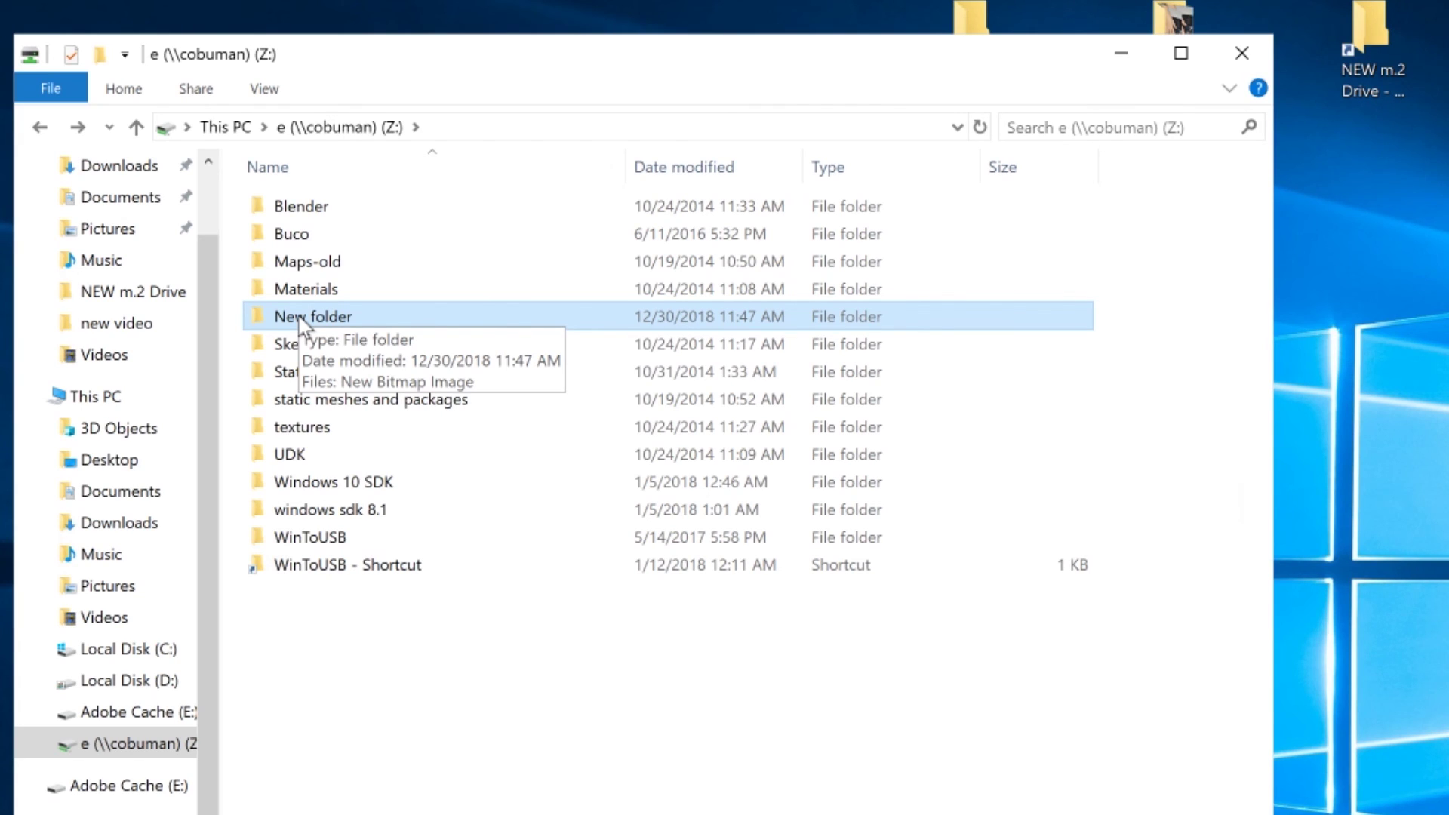
click(375, 706)
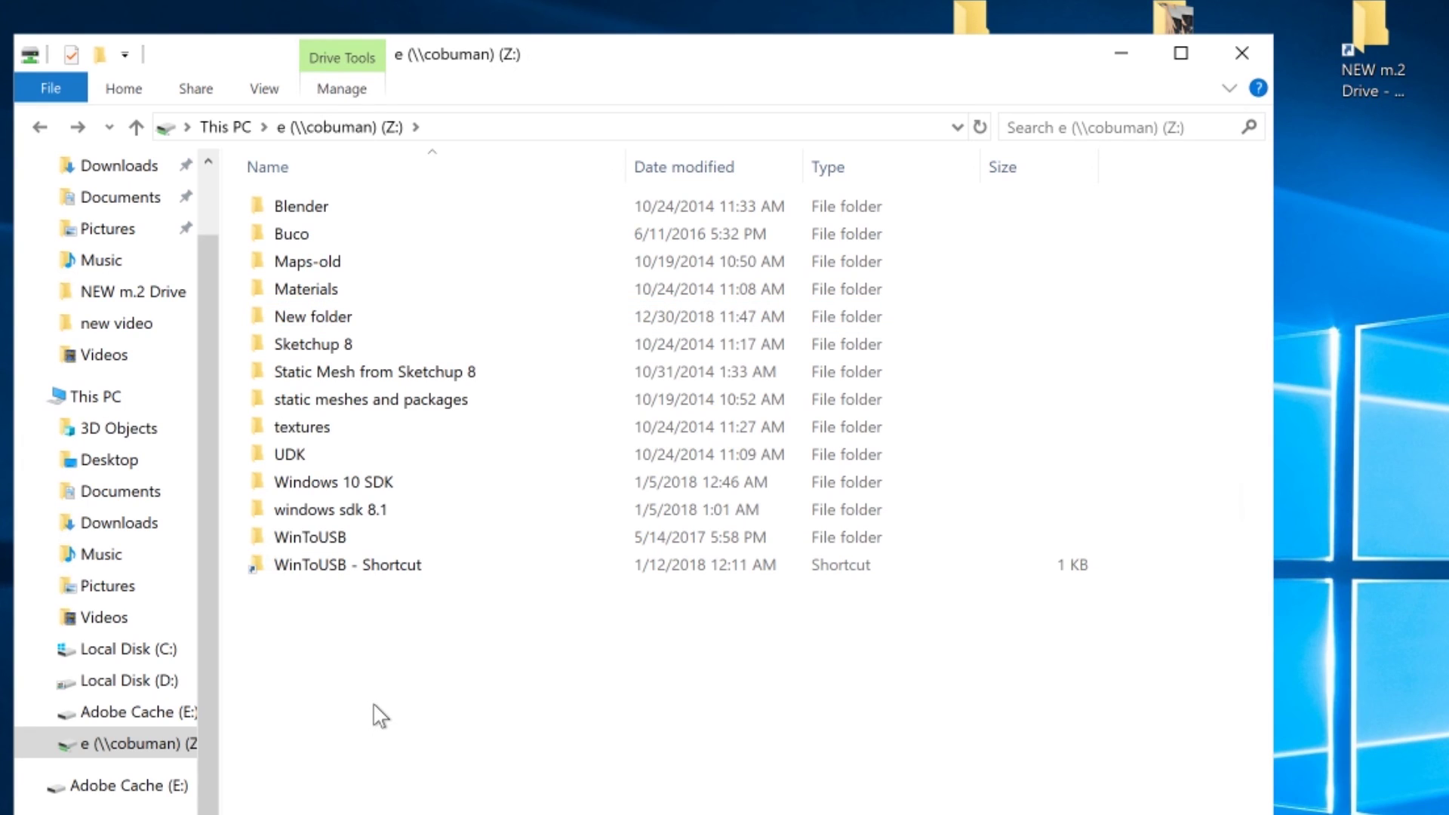